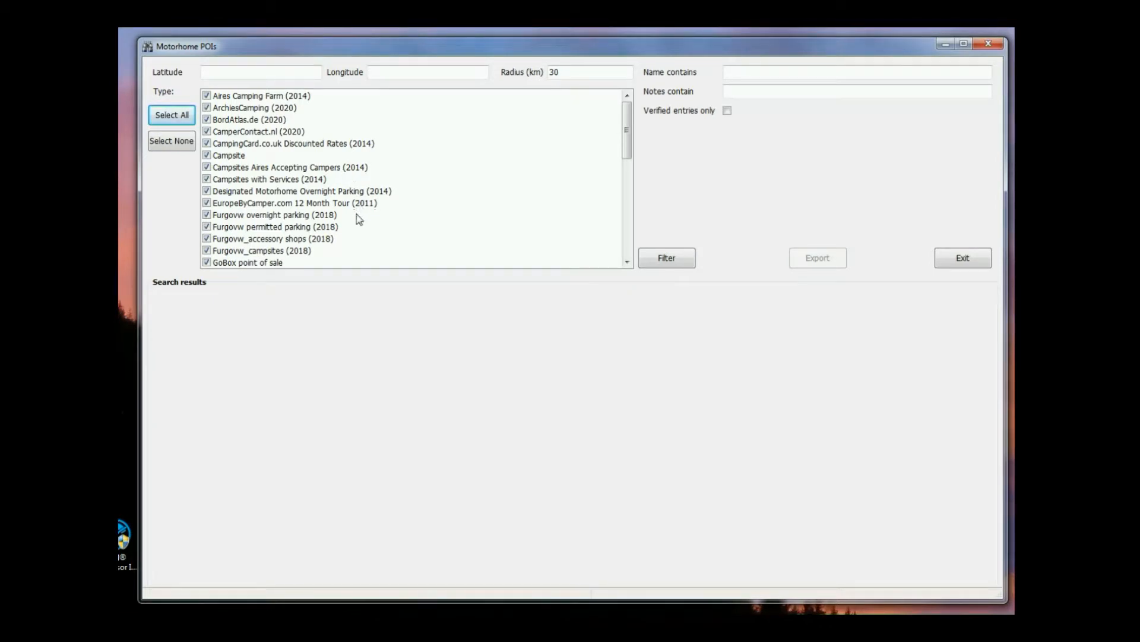
- Examine the available POI types and the name and notes filter fields
left_click_drag(628, 147, 628, 186)
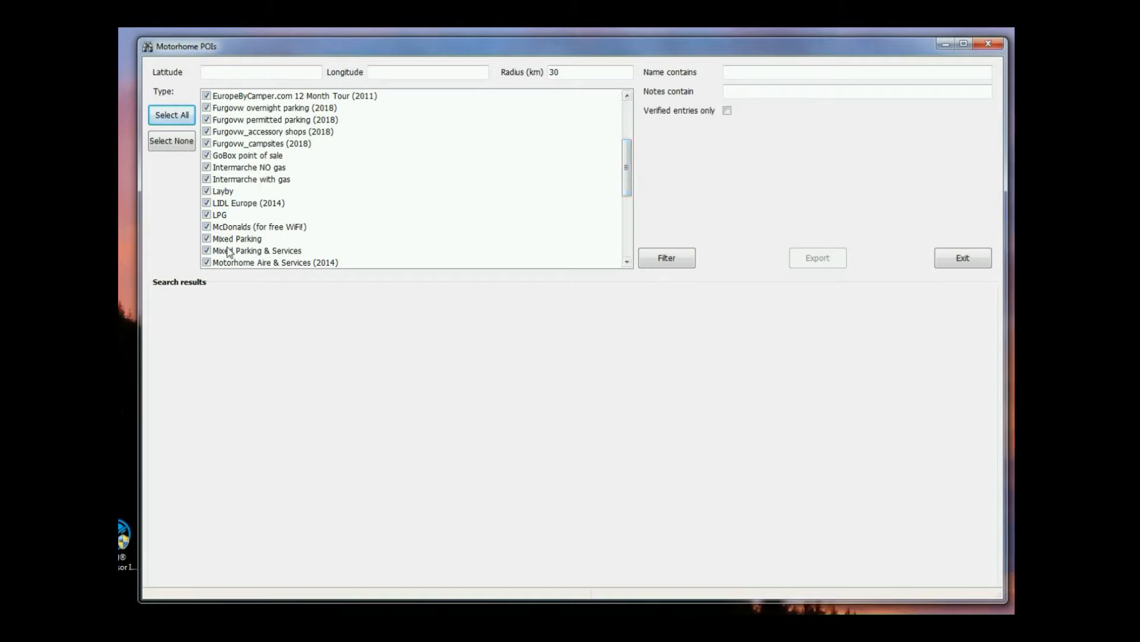
left_click(231, 207)
left_click(262, 228)
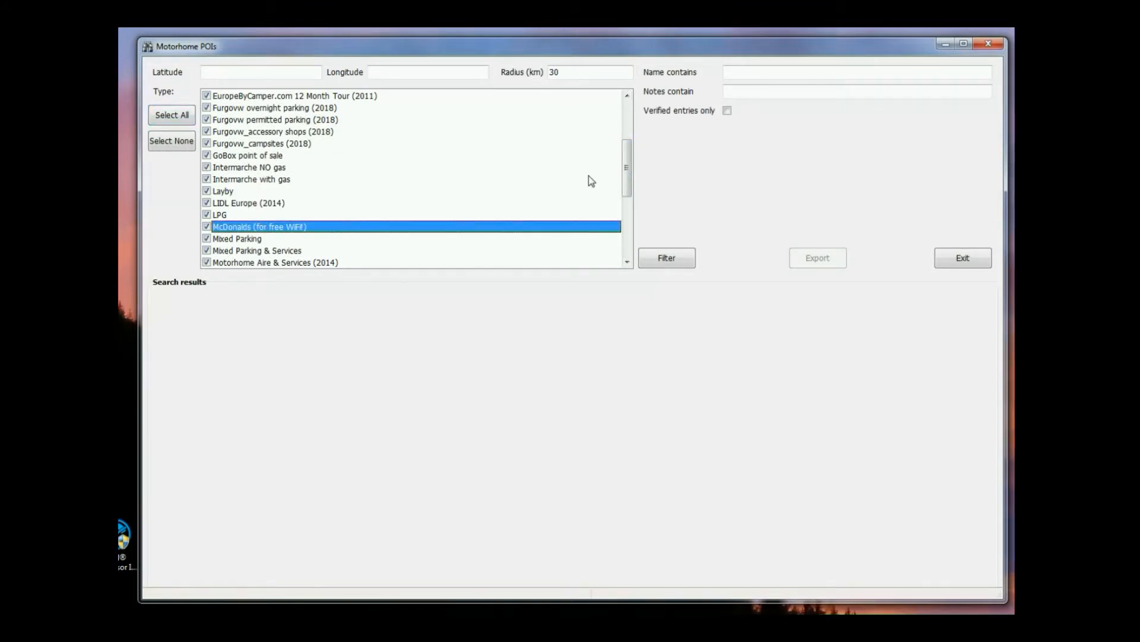
left_click_drag(626, 155, 631, 114)
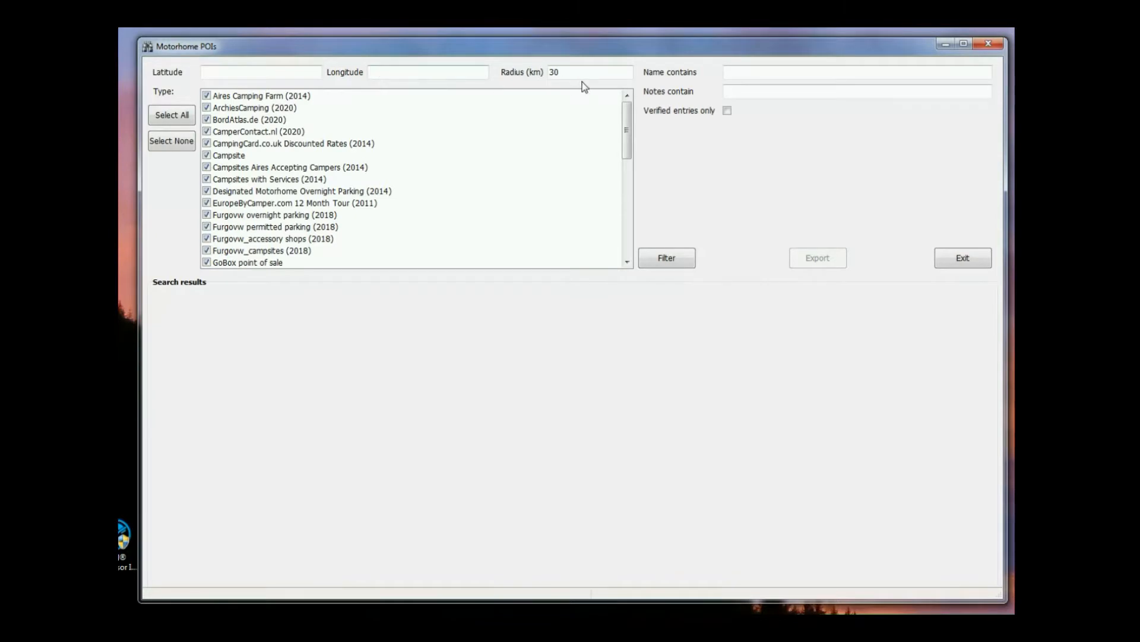
left_click(752, 72)
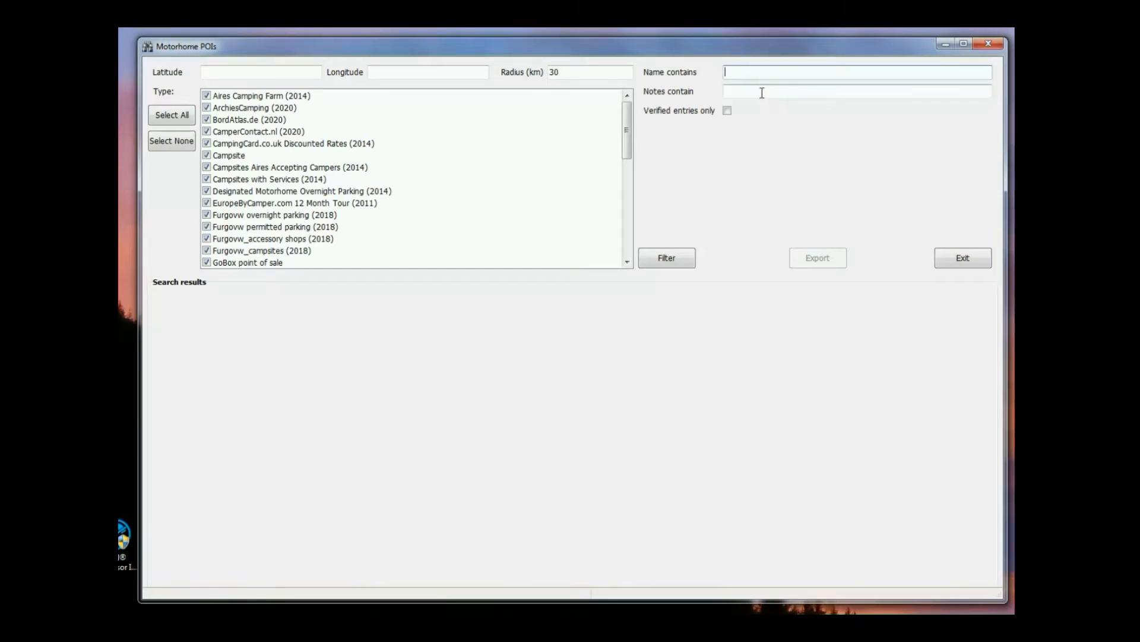
left_click(762, 92)
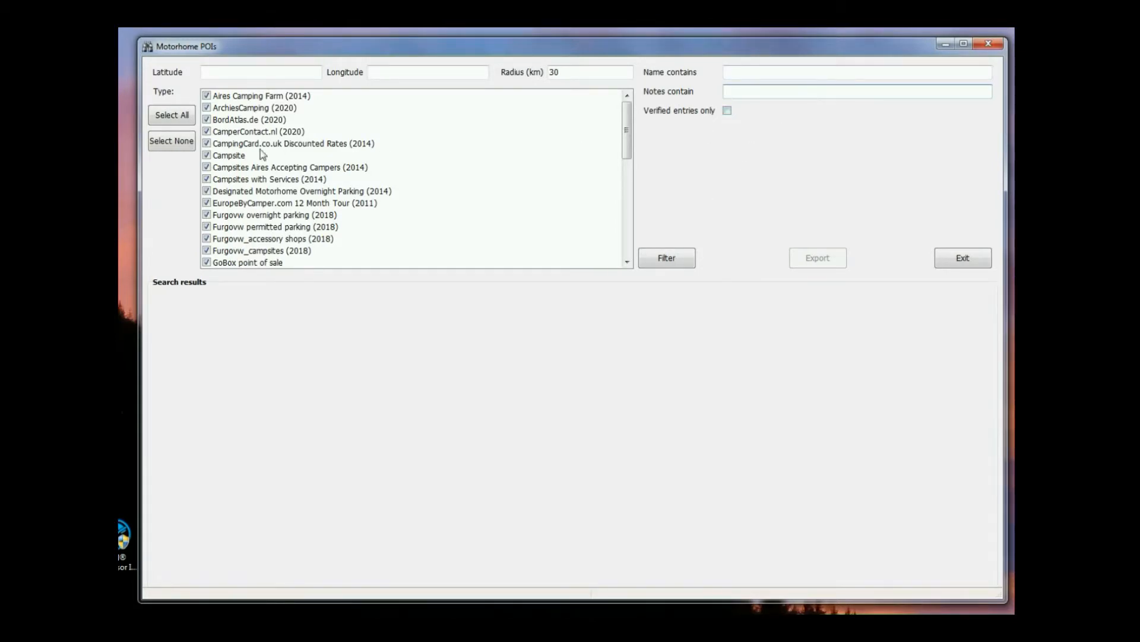
left_click(279, 110)
left_click(297, 167)
left_click(297, 226)
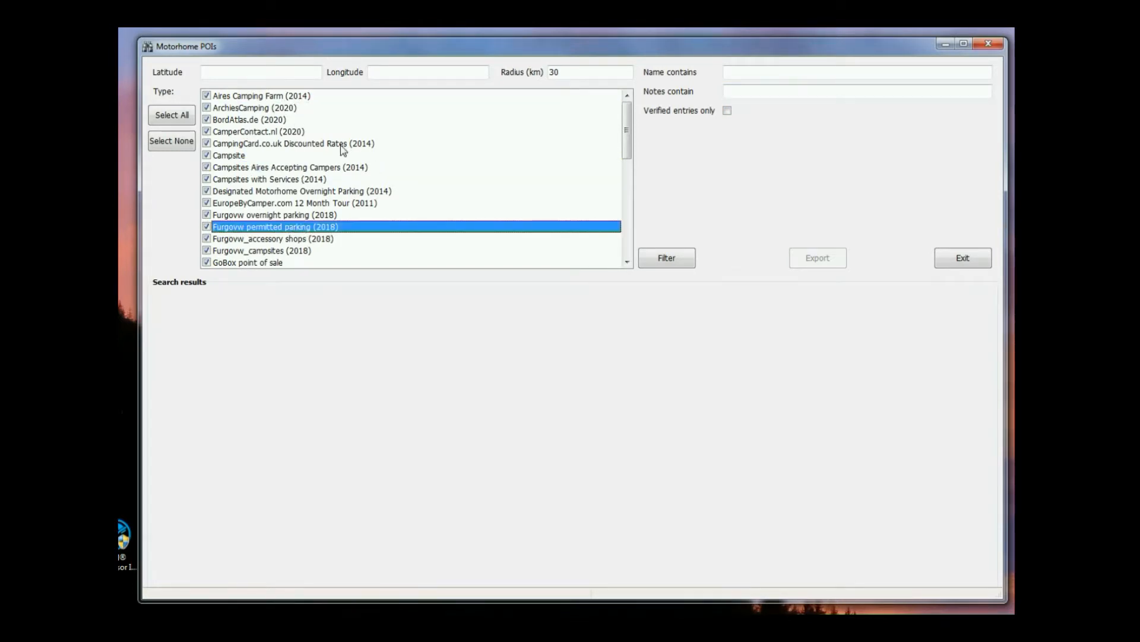
scroll(343, 149, "down", 5)
scroll(343, 149, "up", 4)
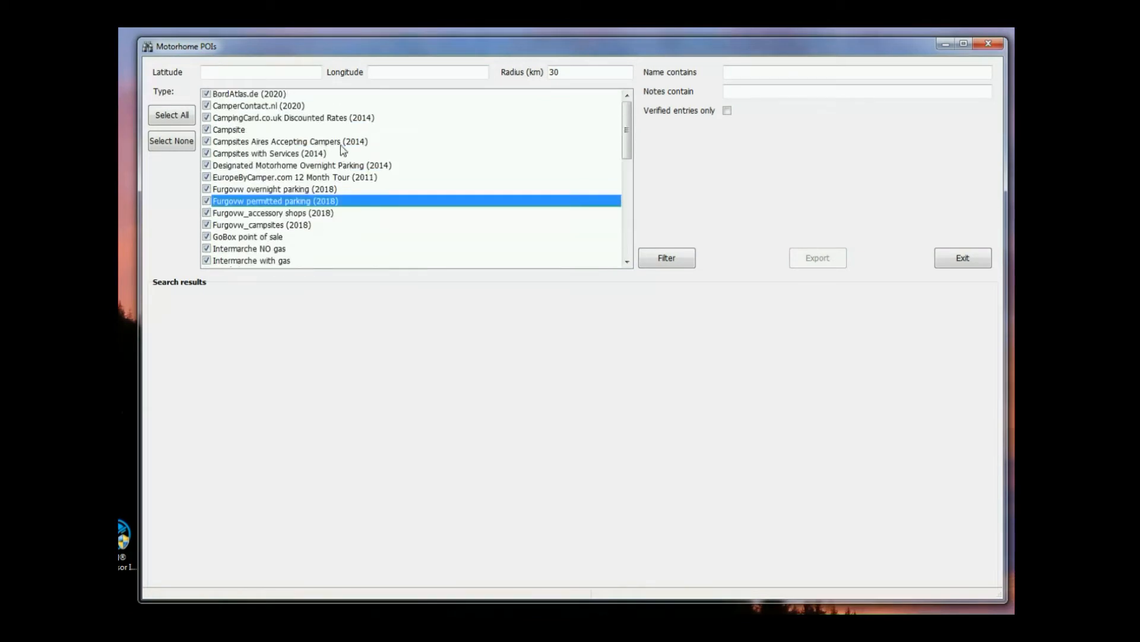
scroll(343, 148, "up", 1)
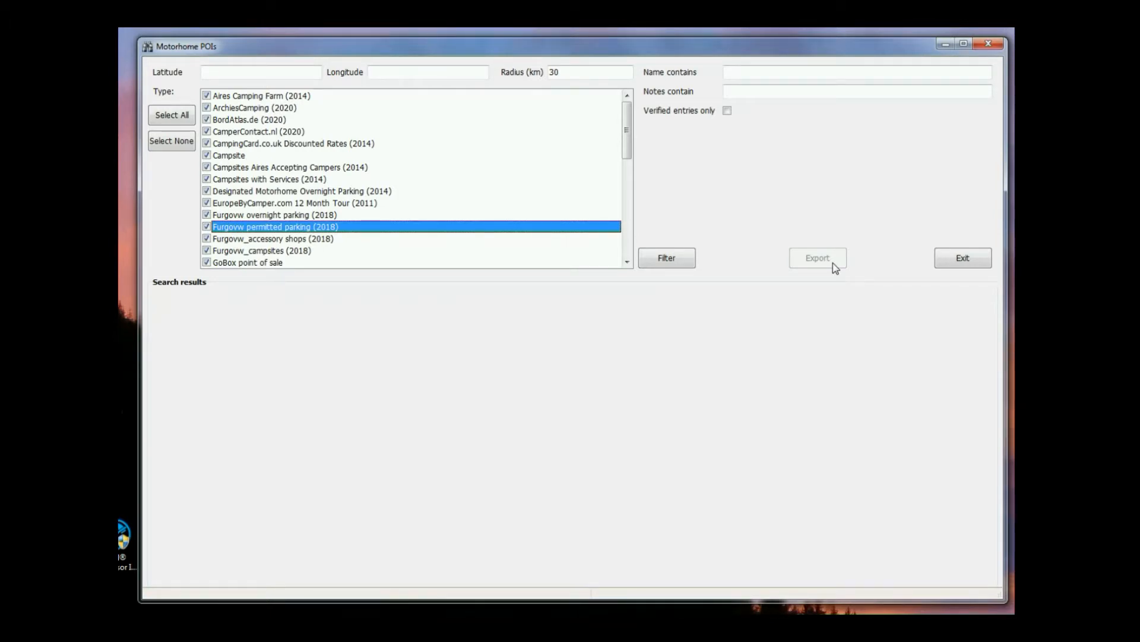
- Filter all POI types around latitude 45 and longitude 5 within a 30 km radius
left_click(299, 74)
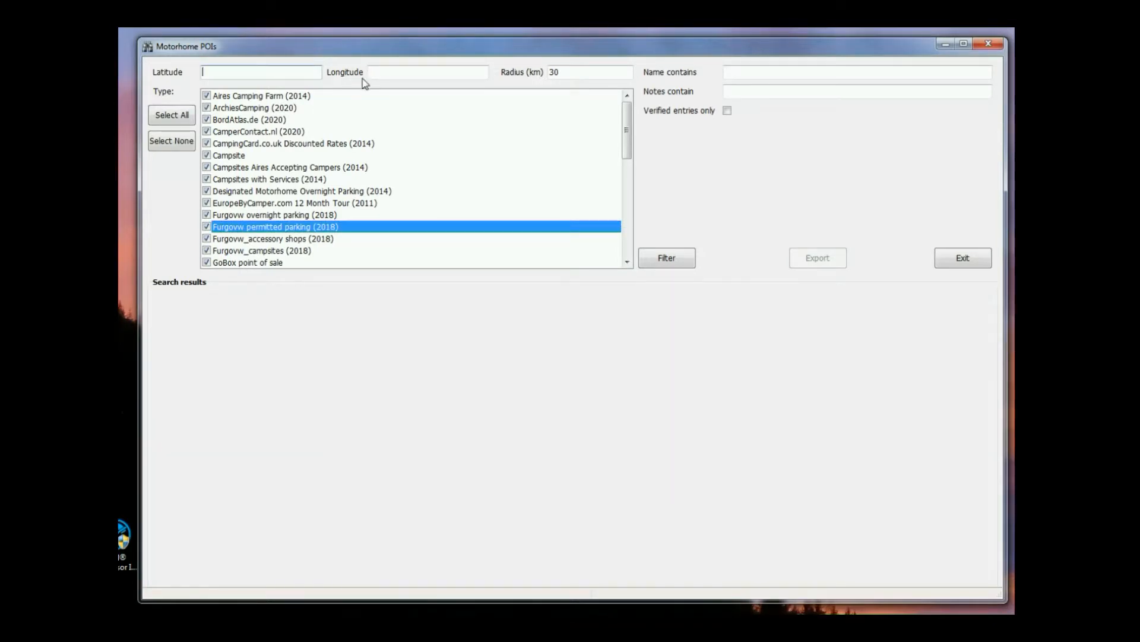
type("45")
left_click(410, 72)
type("5")
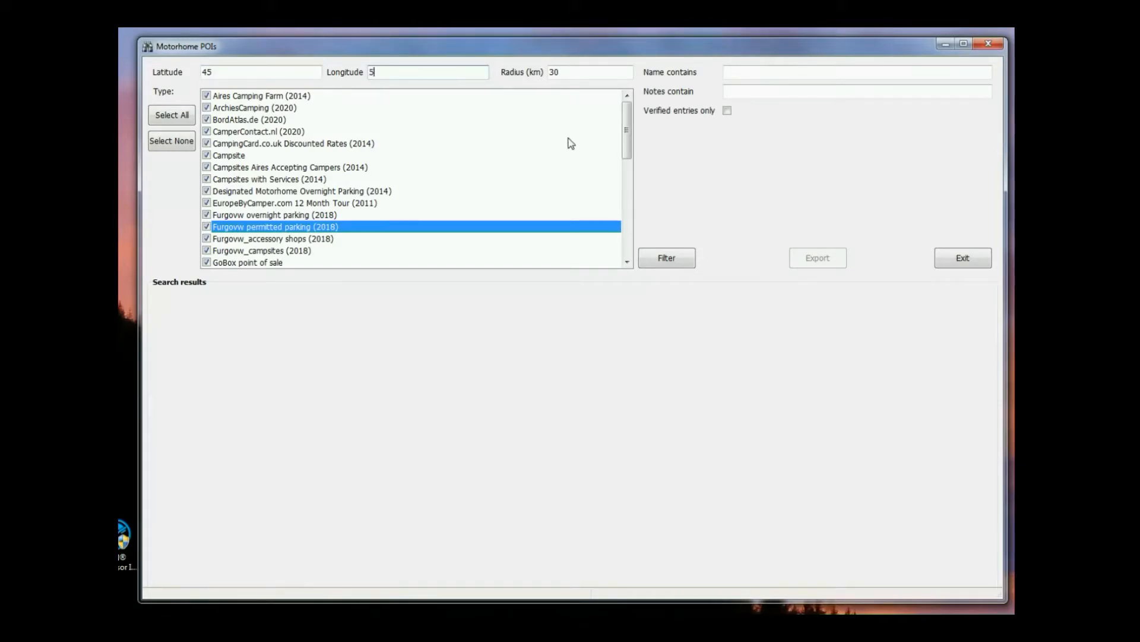
left_click(564, 72)
left_click(254, 72)
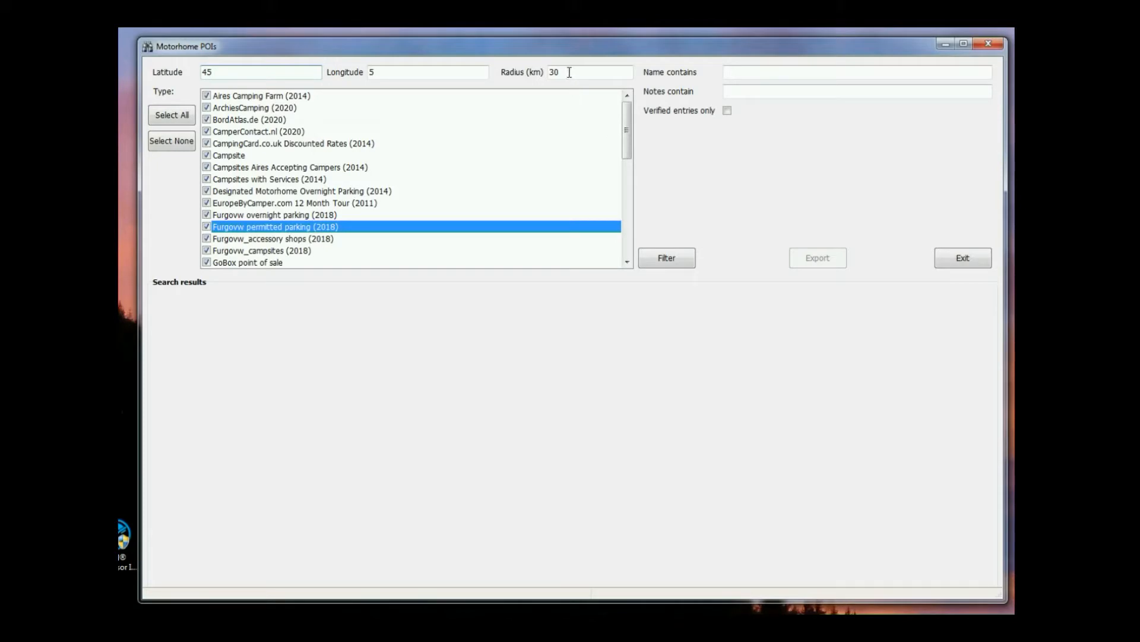
double_click(569, 71)
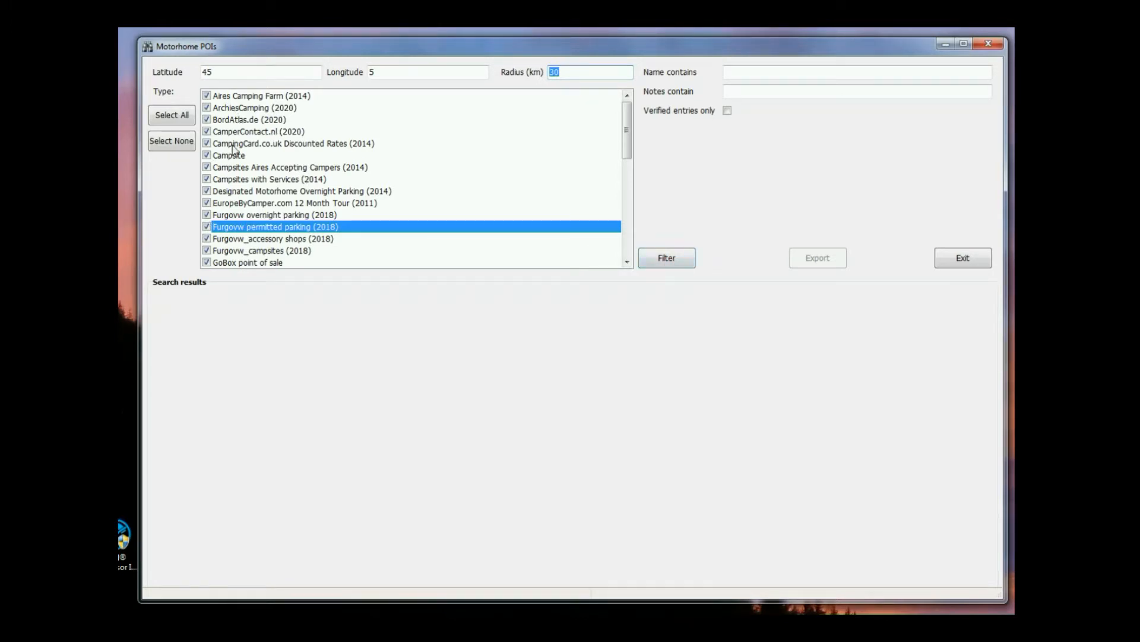
left_click_drag(625, 126, 628, 97)
left_click(677, 265)
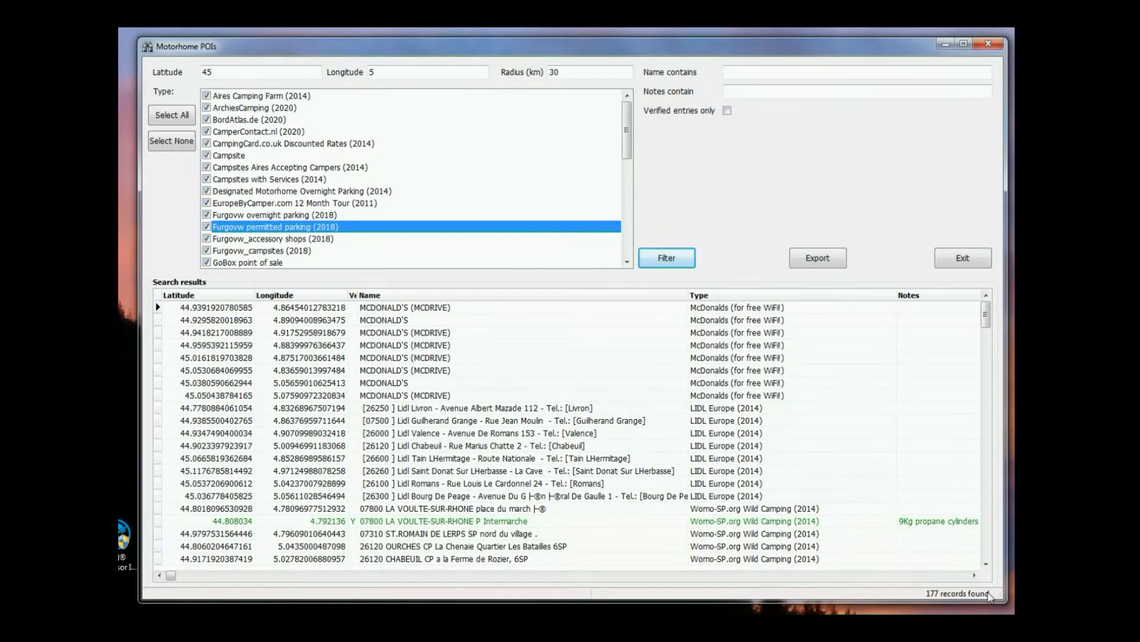
- Browse the POIs found around latitude 45, longitude 5, checking their names, types and notes
left_click(662, 371)
scroll(672, 445, "down", 7)
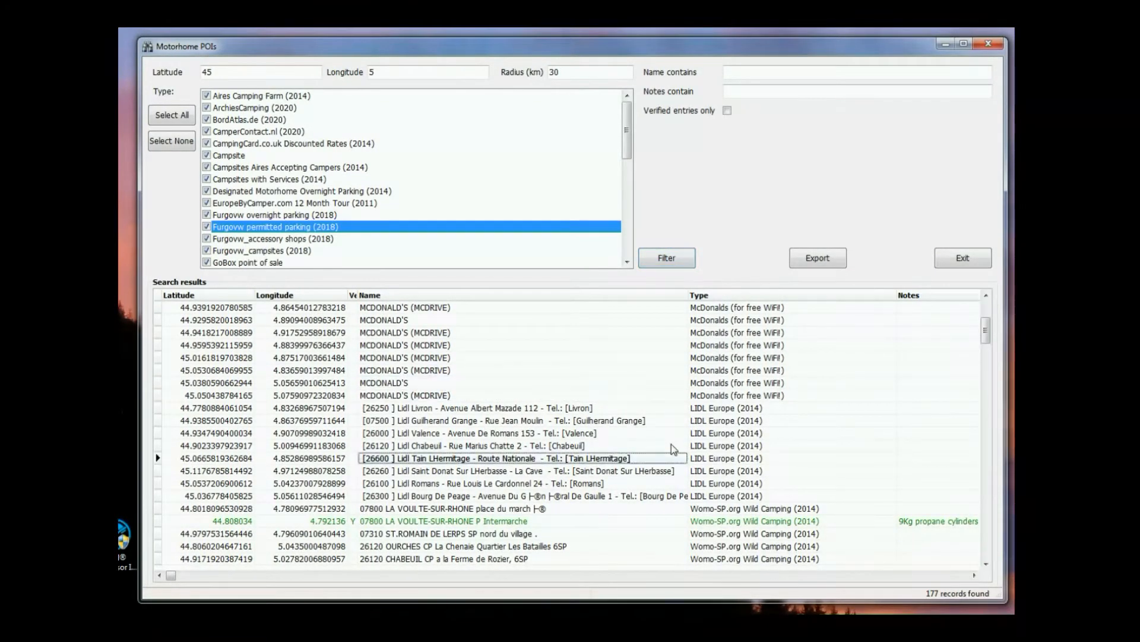
key("Down")
key("Down")
key("Down")
key("Down")
key("Down")
key("Down")
key("Down")
key("Down")
key("Down")
key("Down")
key("Down")
key("Down")
key("Down")
key("Down")
key("Down")
key("Down")
key("Down")
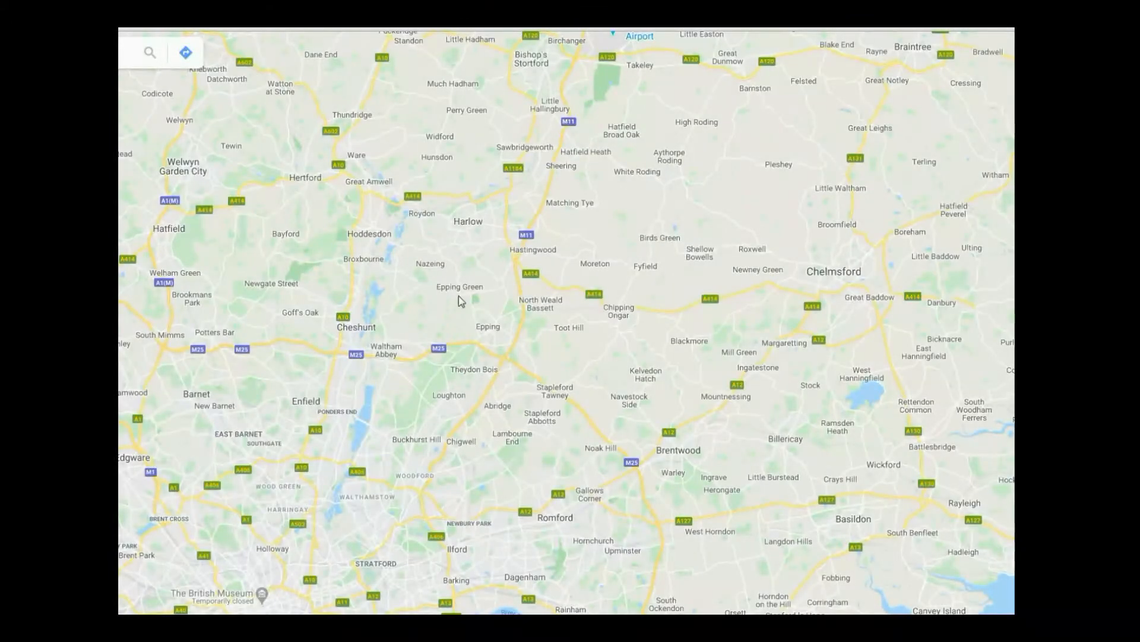
- Switch to Google Maps, look up the coordinates of a point in Aylesbury and copy them
left_click_drag(458, 296, 707, 293)
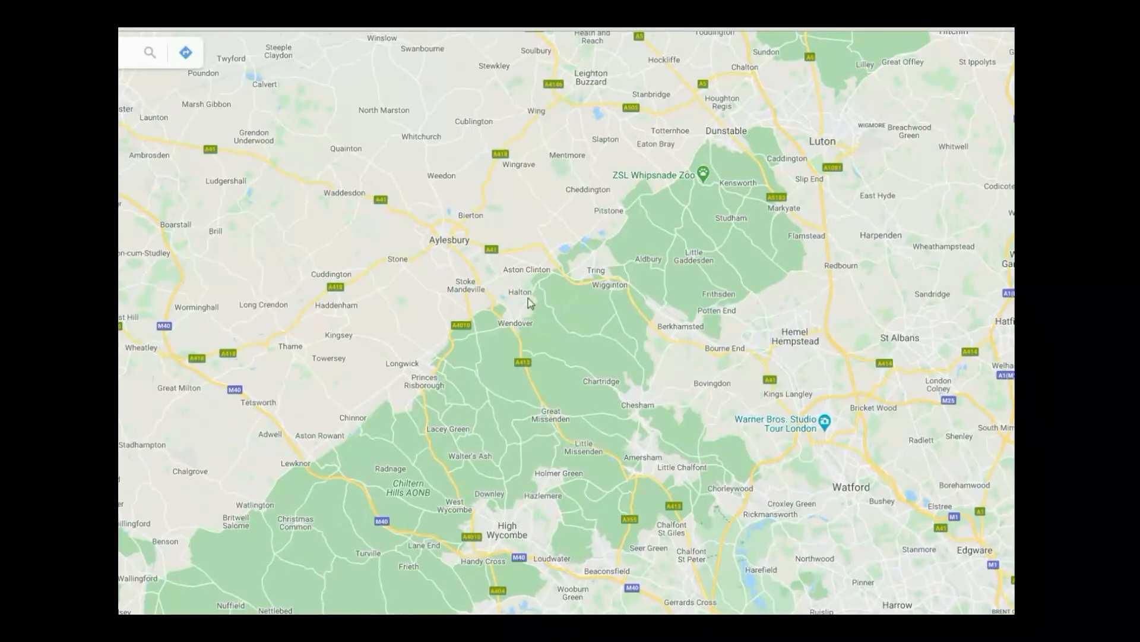
right_click(441, 260)
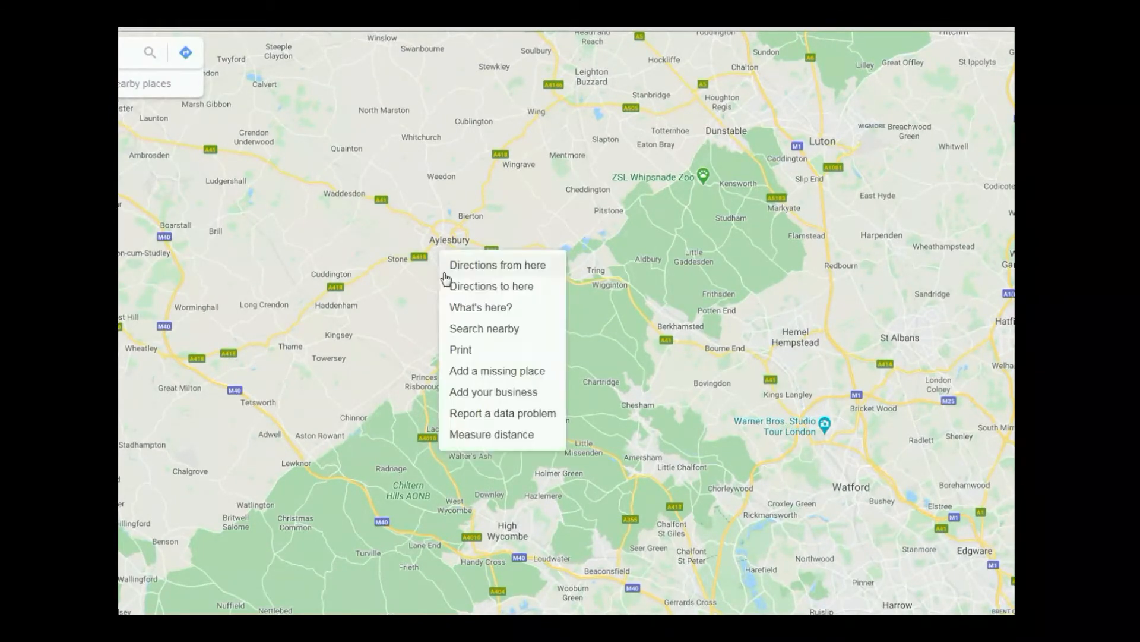
left_click(465, 310)
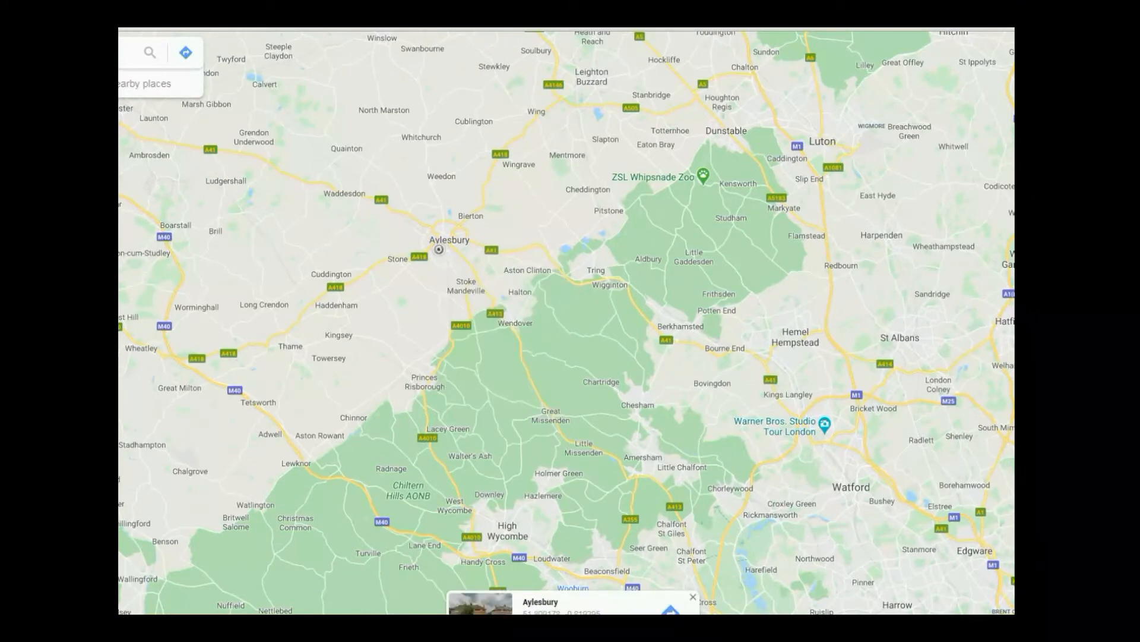
left_click_drag(522, 612, 598, 613)
- Switch back to Motorhome POIs, paste the copied coordinates 51.809178, -0.819395 as the search centre and filter the POIs
left_click(735, 636)
left_click(247, 74)
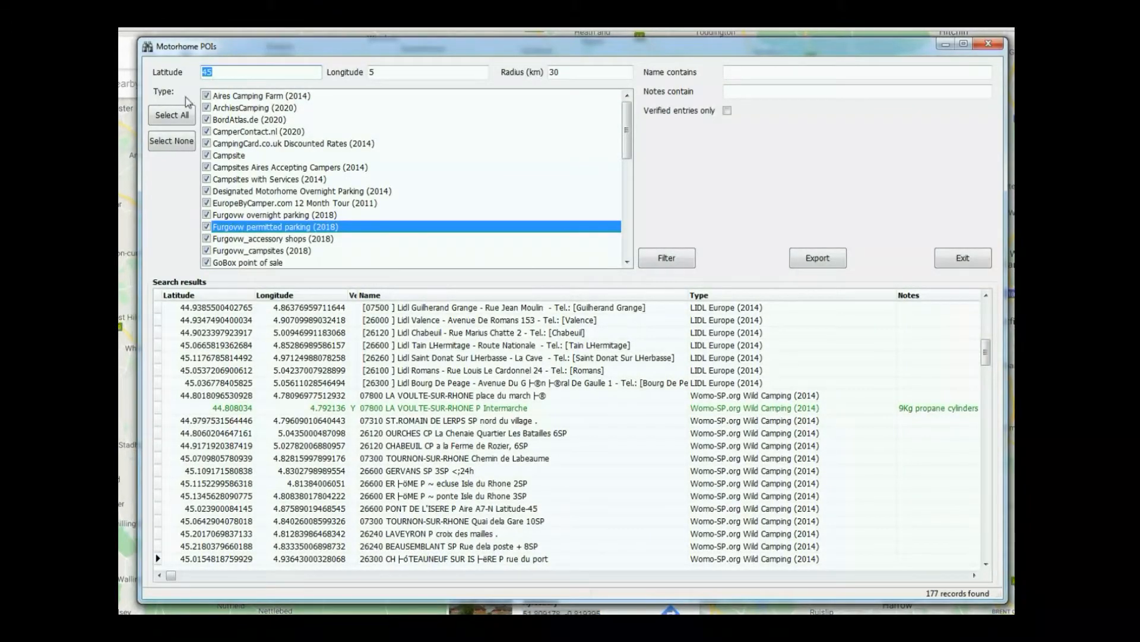
right_click(215, 72)
left_click(248, 129)
left_click(671, 261)
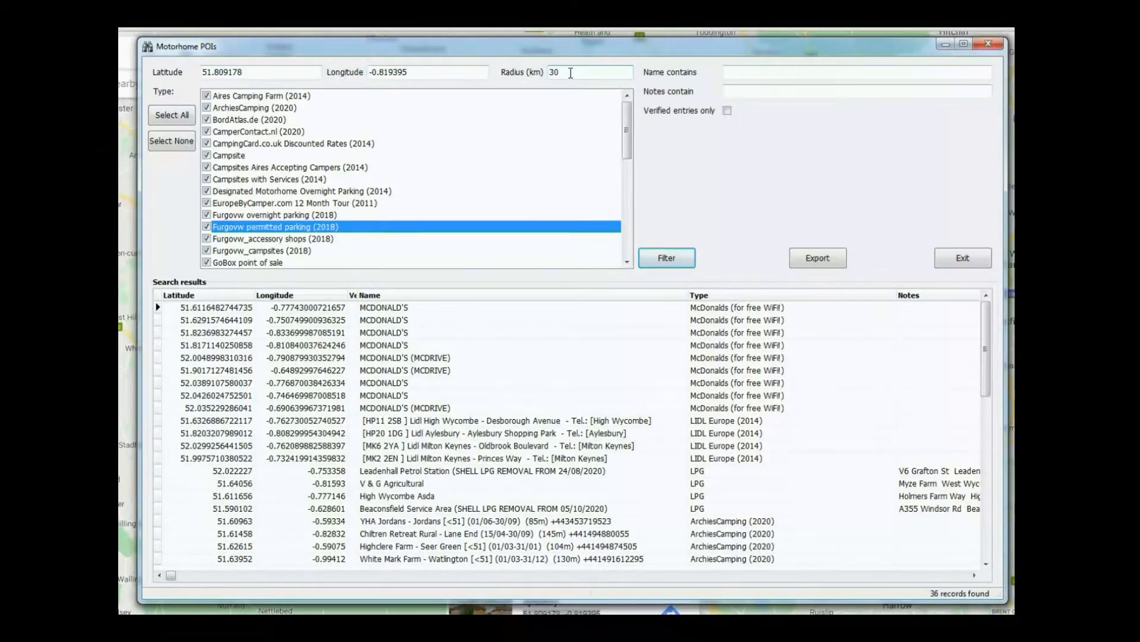
- Browse the complete list of POIs found around Aylesbury
left_click(528, 461)
key("Down")
key("Down")
key("Down")
key("Down")
key("Down")
key("Down")
key("Down")
key("Down")
key("Down")
key("Down")
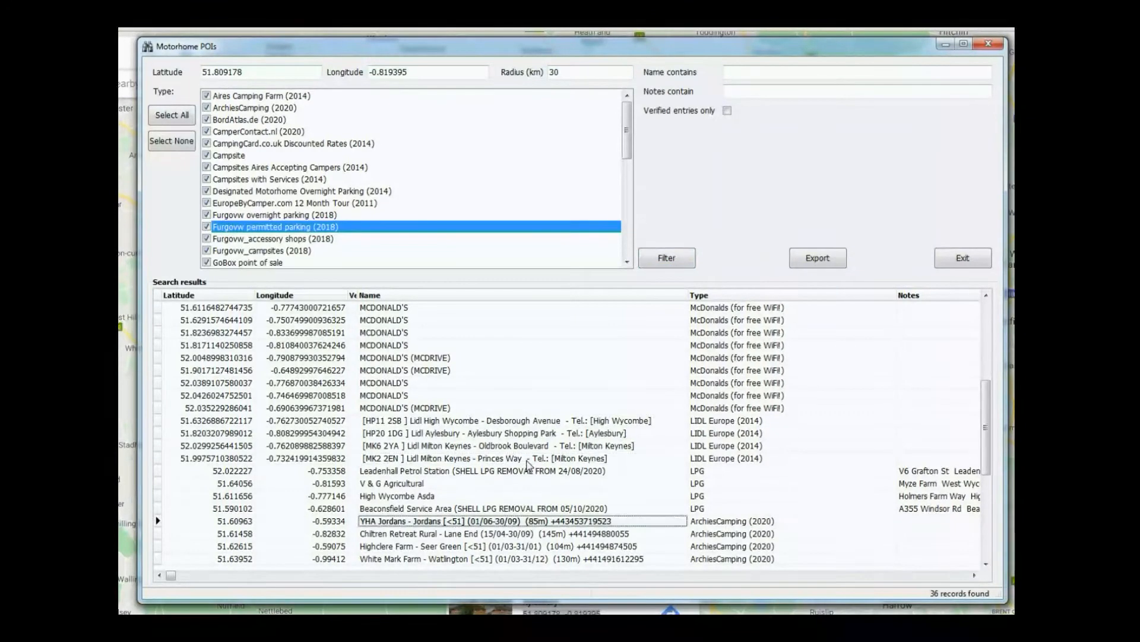
scroll(530, 466, "down", 13)
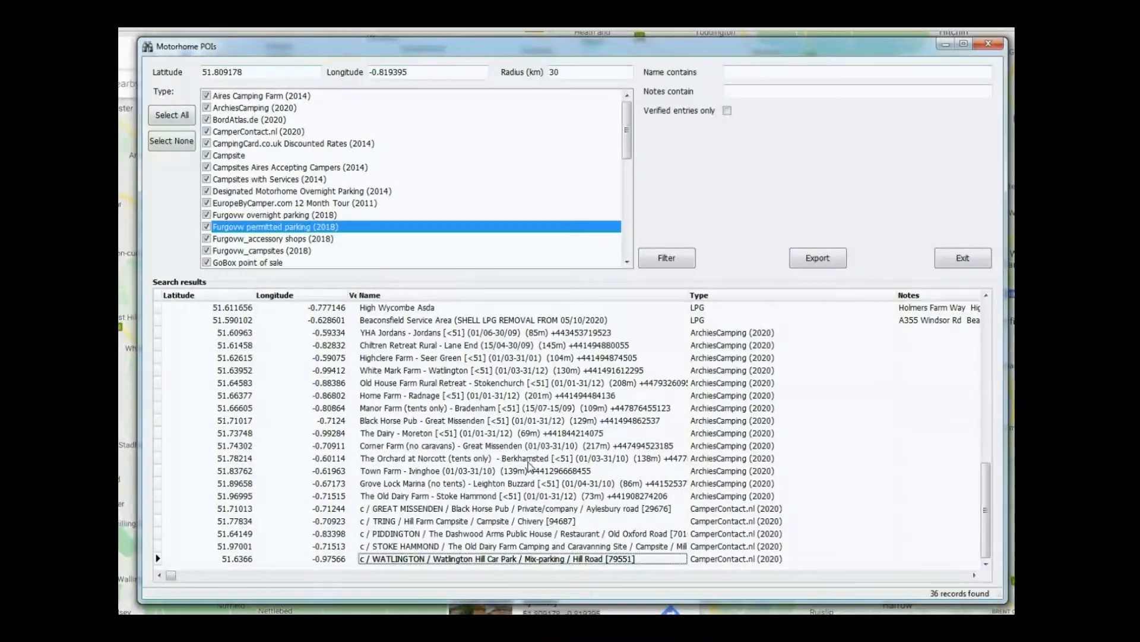
scroll(534, 449, "up", 12)
scroll(538, 426, "up", 20)
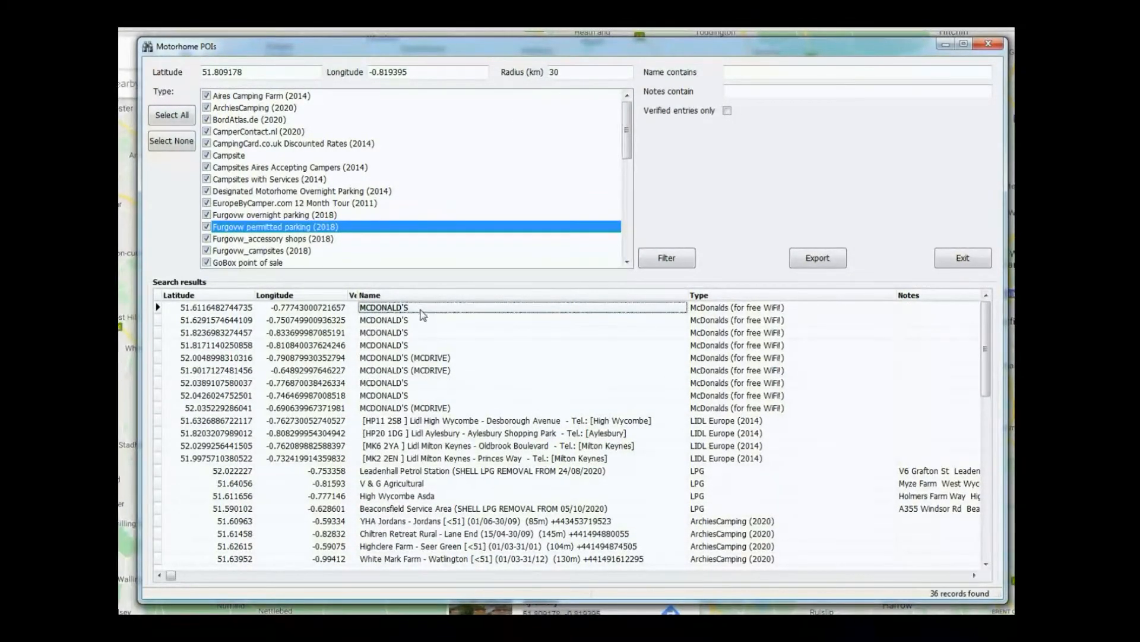
- Add the note "some notes here" to the Lidl High Wycombe record, mark it verified and update the existing record
double_click(442, 423)
left_click_drag(434, 228, 574, 210)
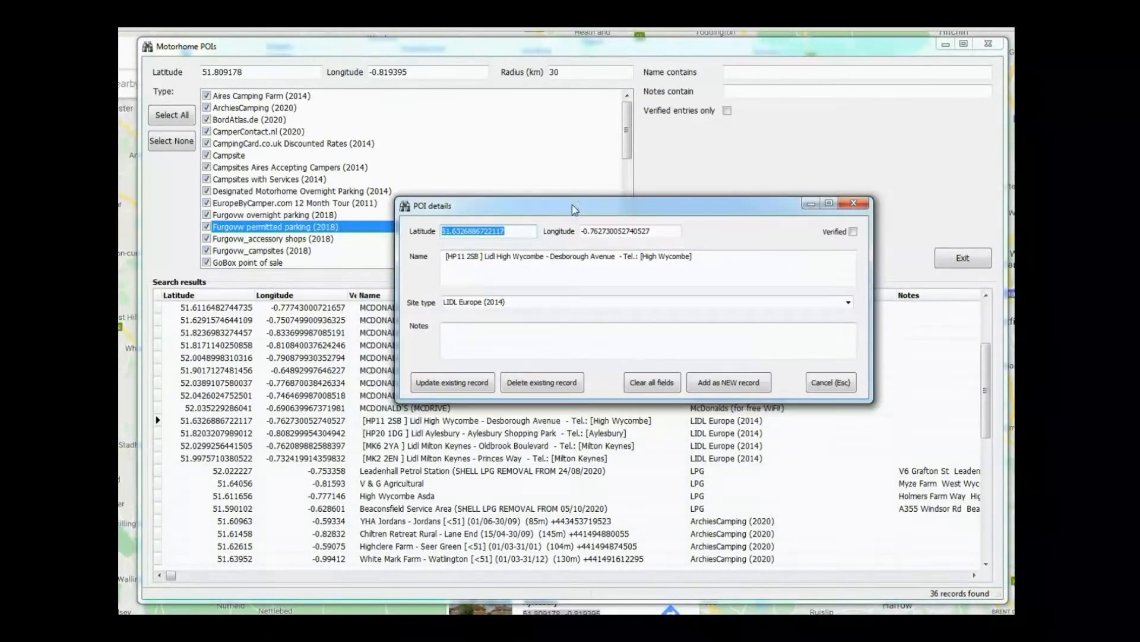
left_click(479, 334)
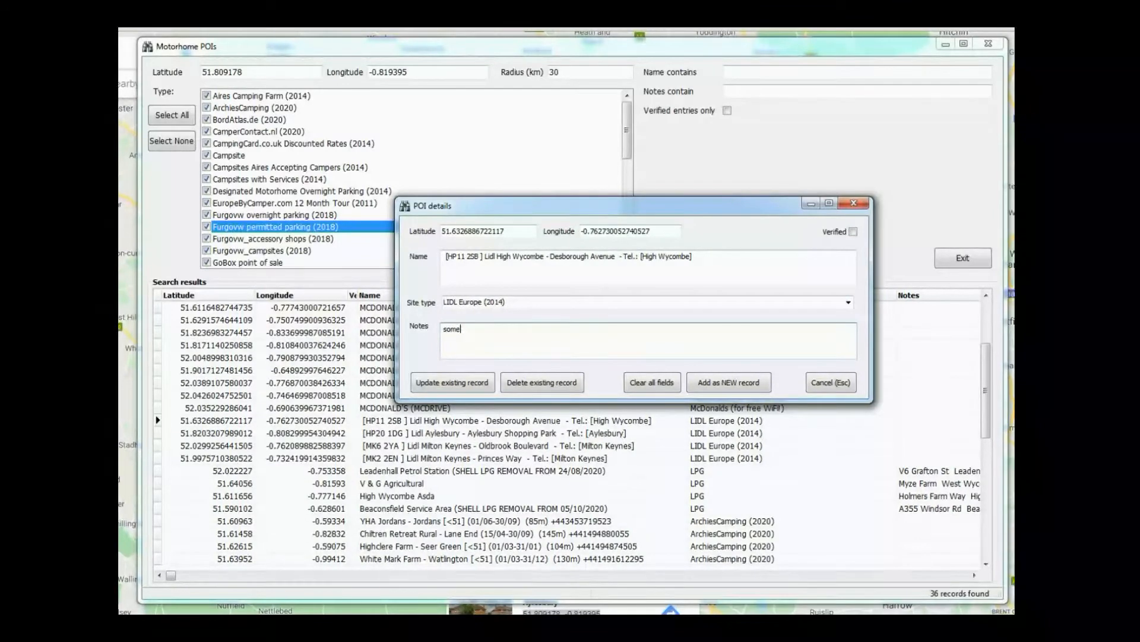
type("some notes here")
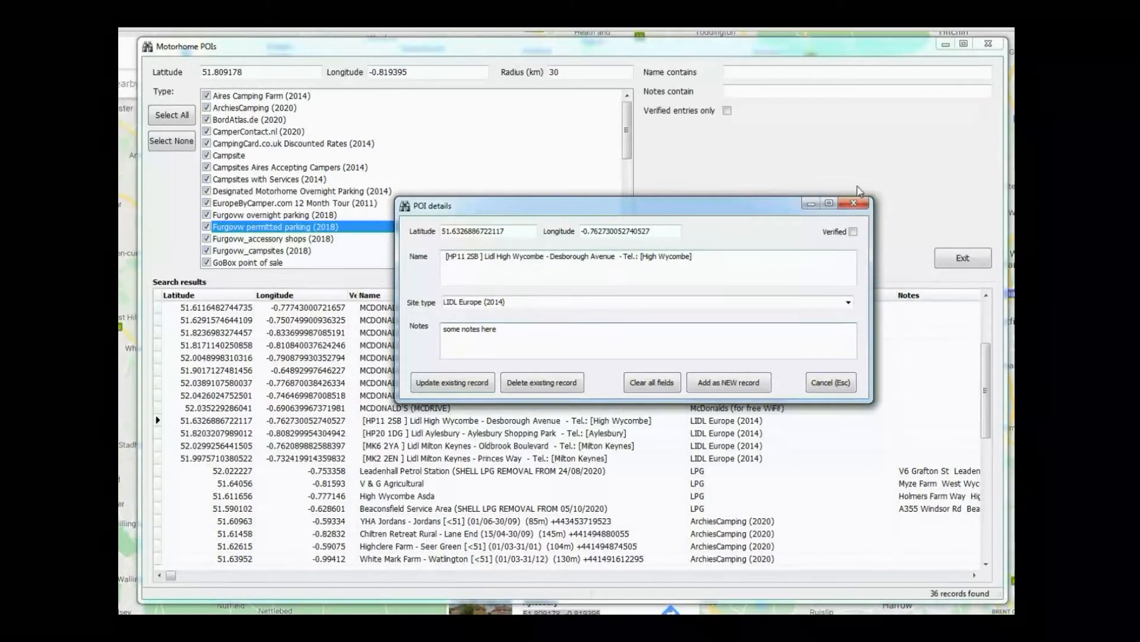
left_click(853, 231)
left_click(473, 383)
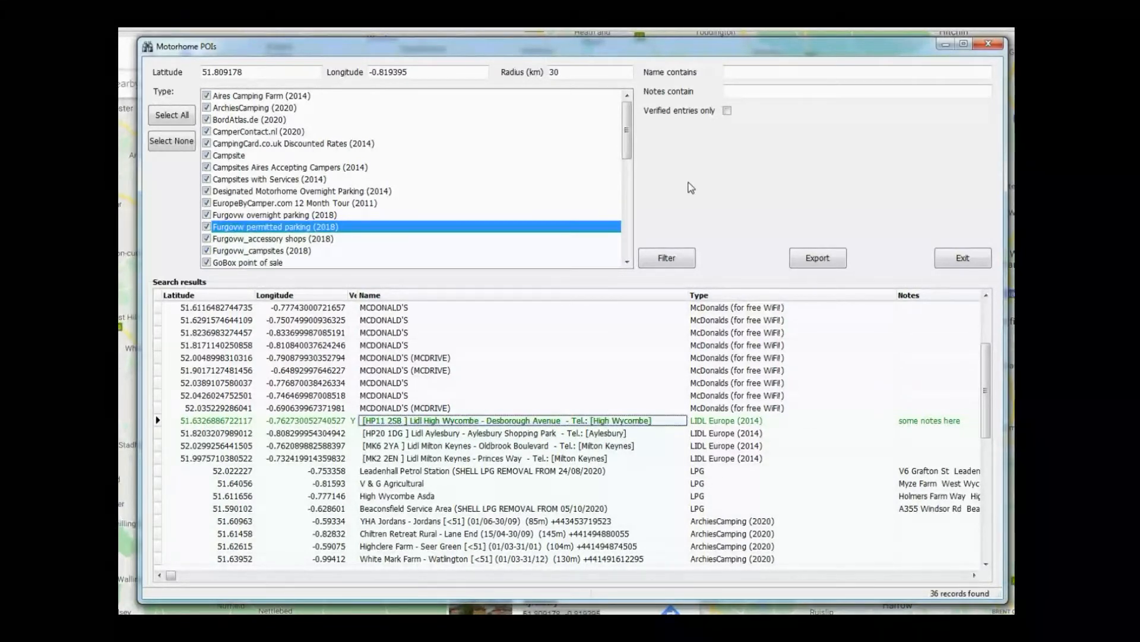
- Copy the coordinates of the Lidl Aylesbury record and search for them in Google Maps
left_click(446, 436)
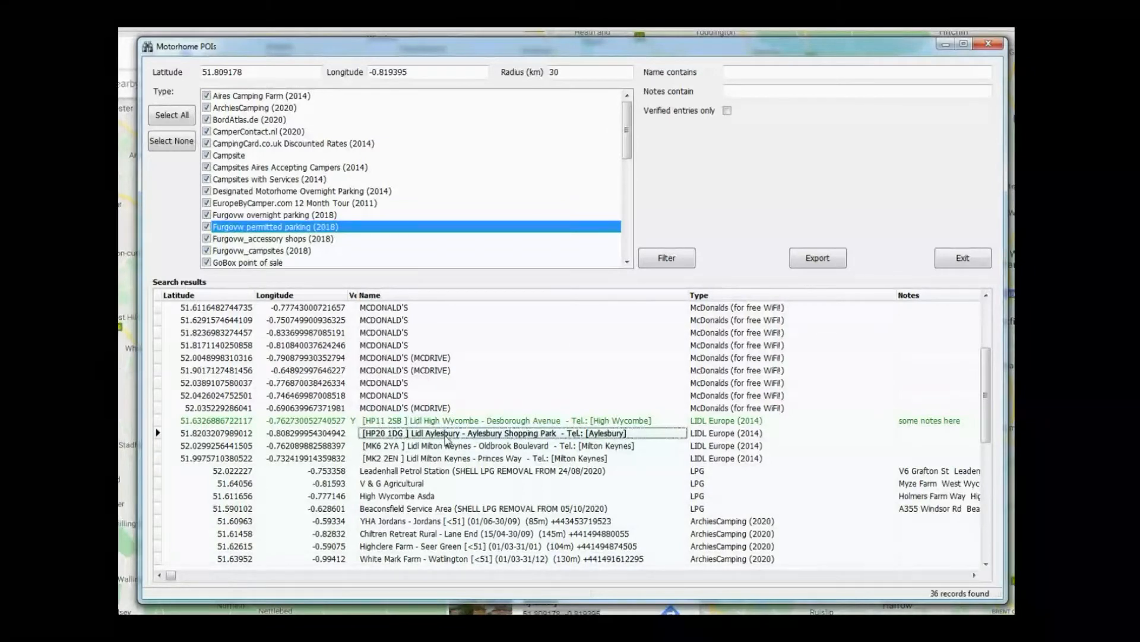
double_click(446, 437)
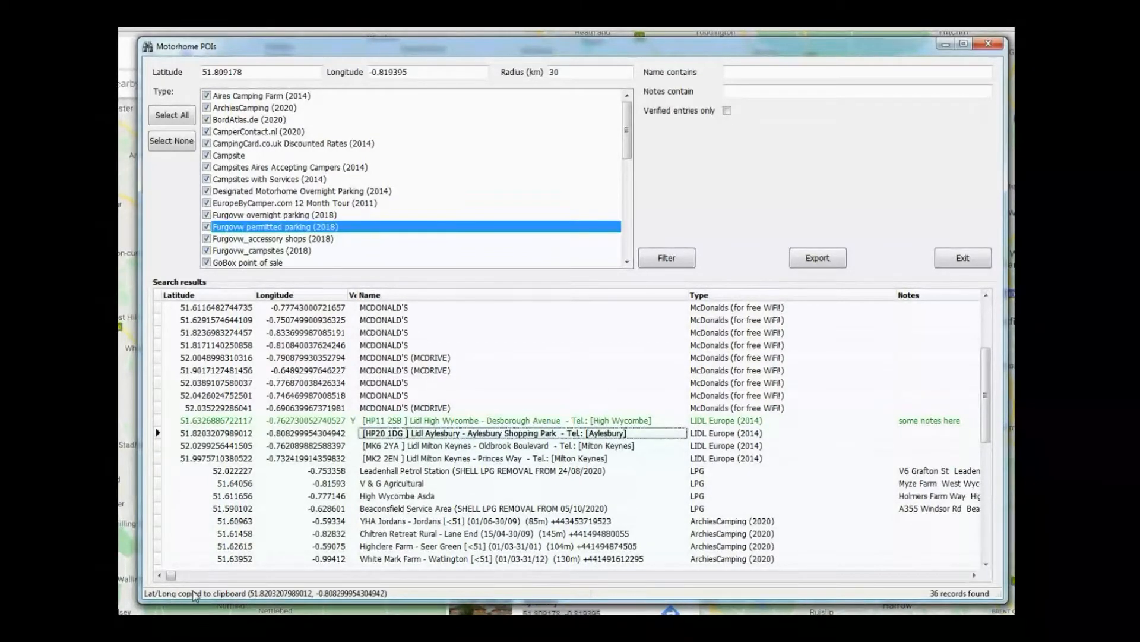
left_click(123, 52)
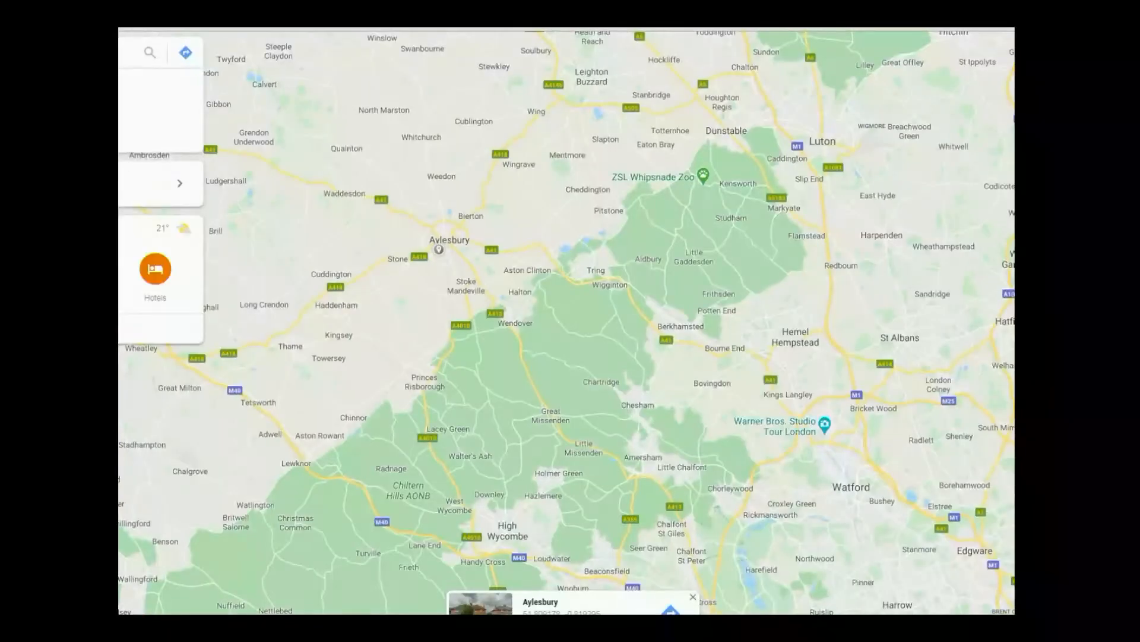
key("ctrl+v")
left_click(149, 55)
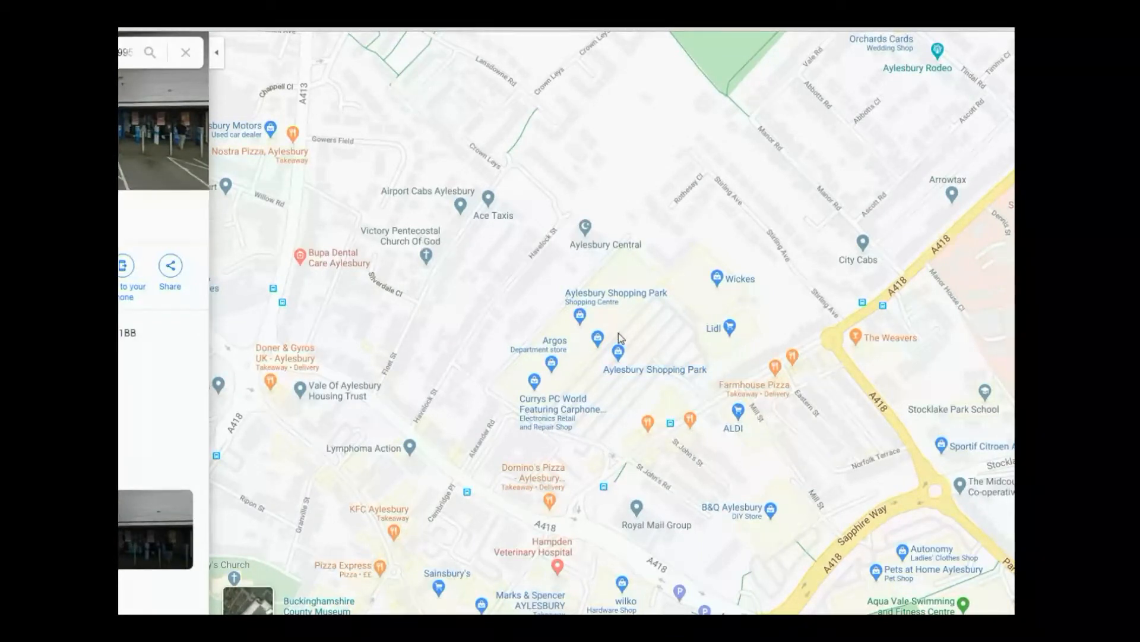
- Compare the record with the map location and inspect the Aylesbury Shopping Park car park in Street View
key("alt+Tab")
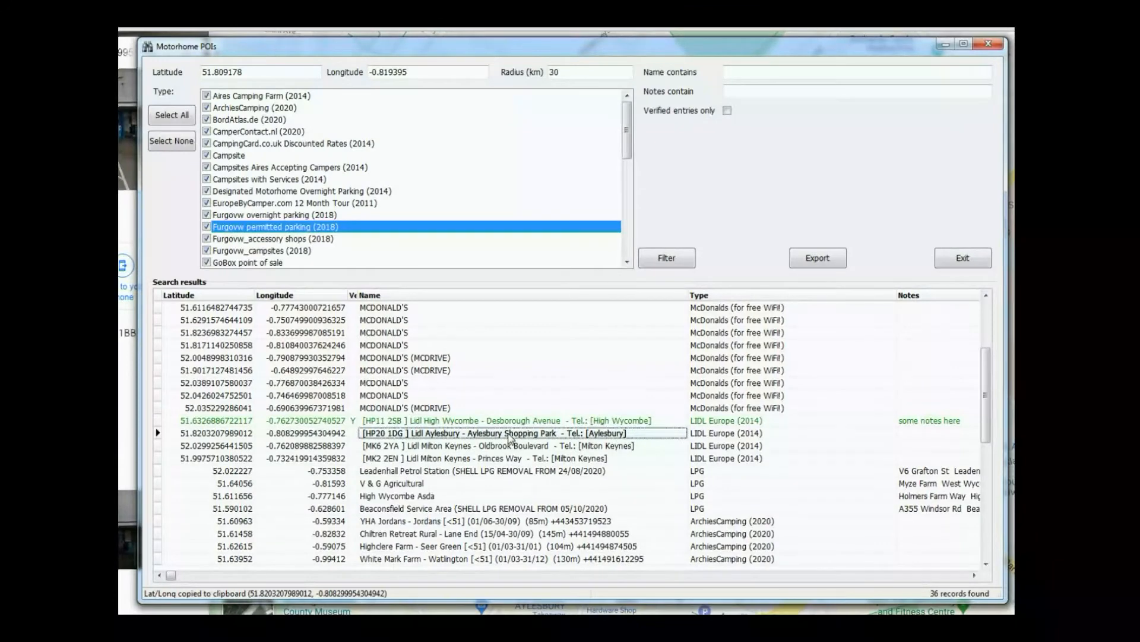
key("alt+Tab")
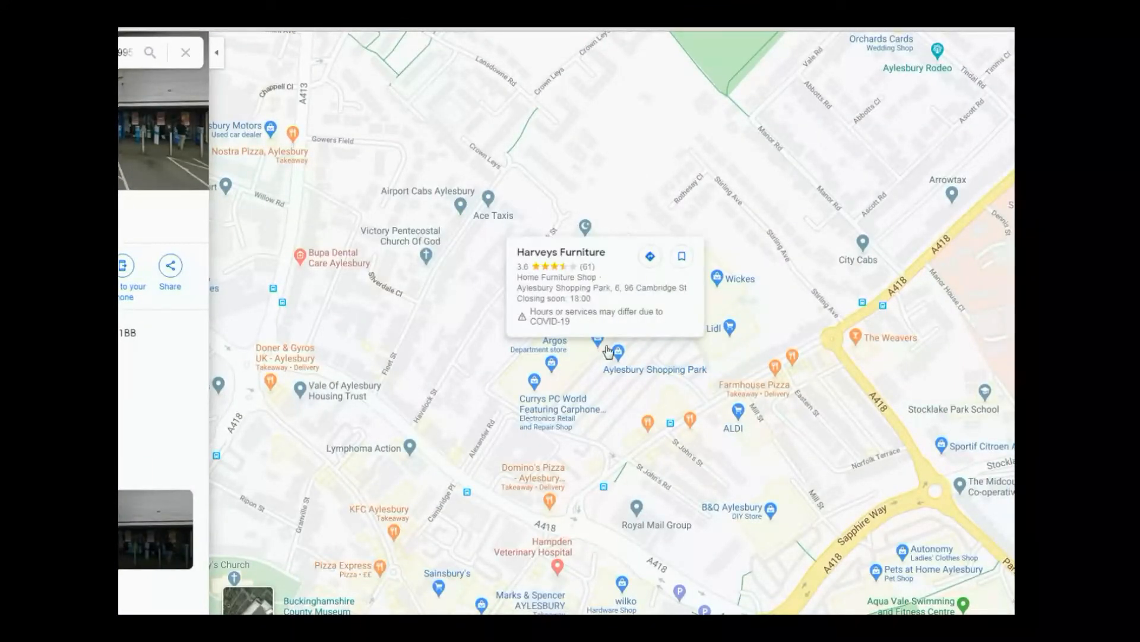
left_click_drag(1012, 611, 603, 304)
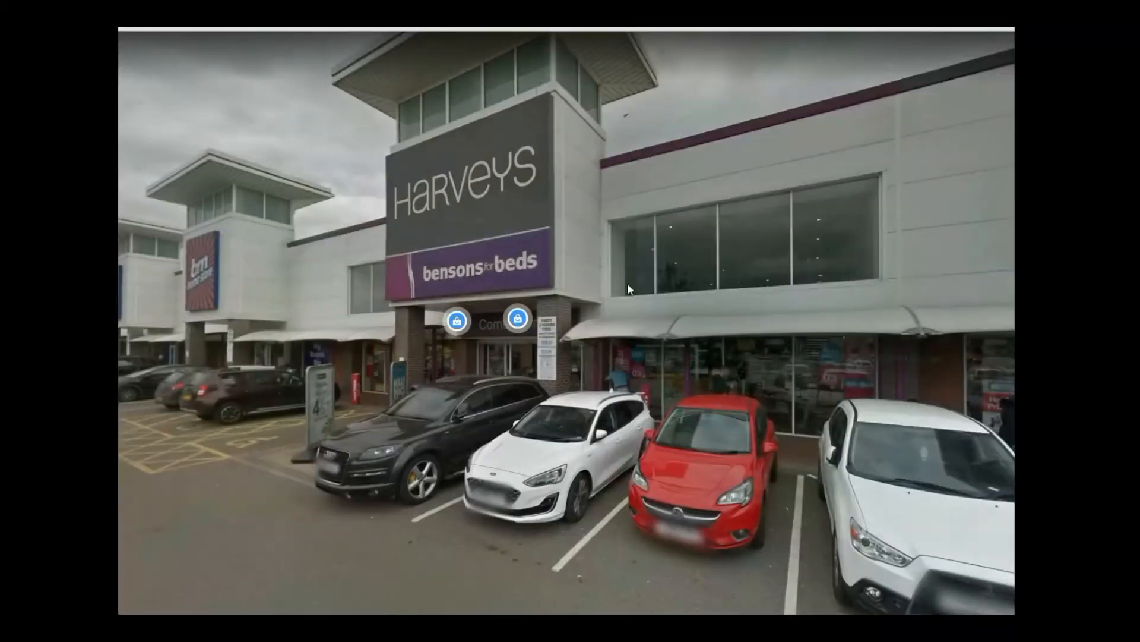
left_click_drag(250, 308, 725, 291)
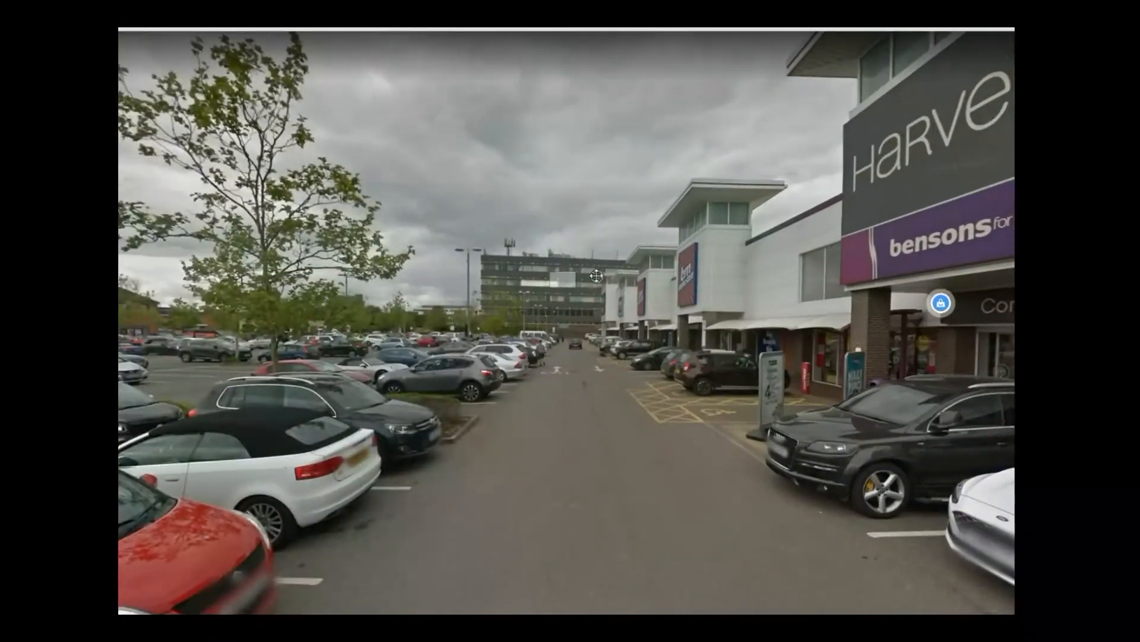
- Turn the Street View around to examine the Lidl and Wickes side of the car park
left_click_drag(244, 333, 774, 296)
left_click_drag(253, 297, 789, 286)
left_click_drag(381, 276, 490, 262)
left_click_drag(419, 256, 573, 326)
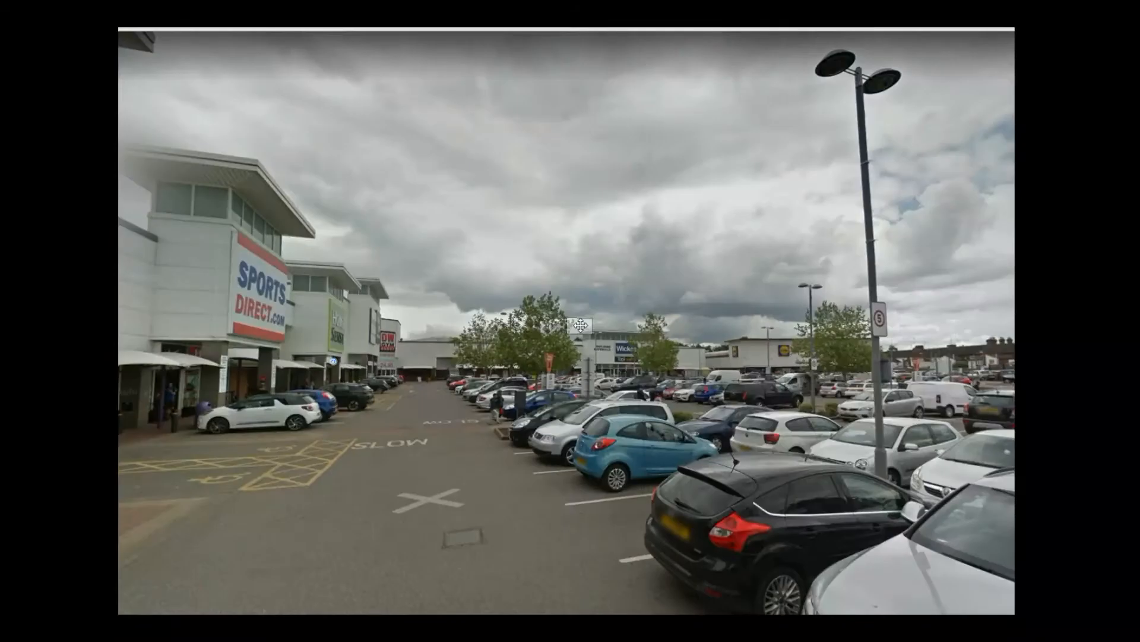
left_click(781, 364)
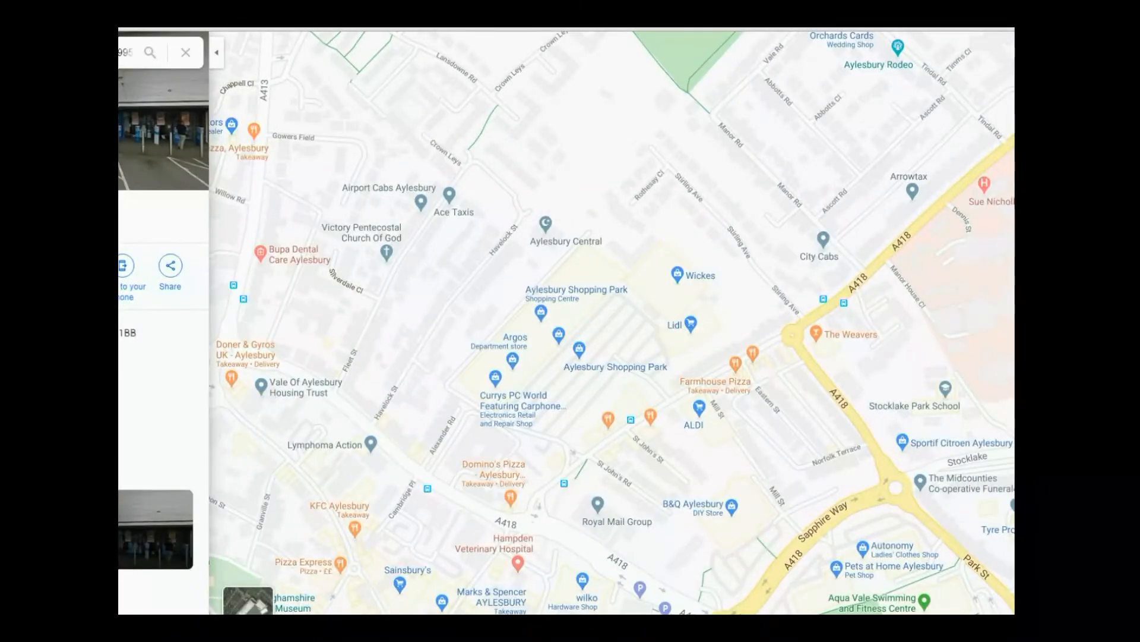
- Look up the coordinates of the Leadenhall Petrol Station record in Google Maps and open Street View on V6 Grafton St beside it
key("alt+Tab")
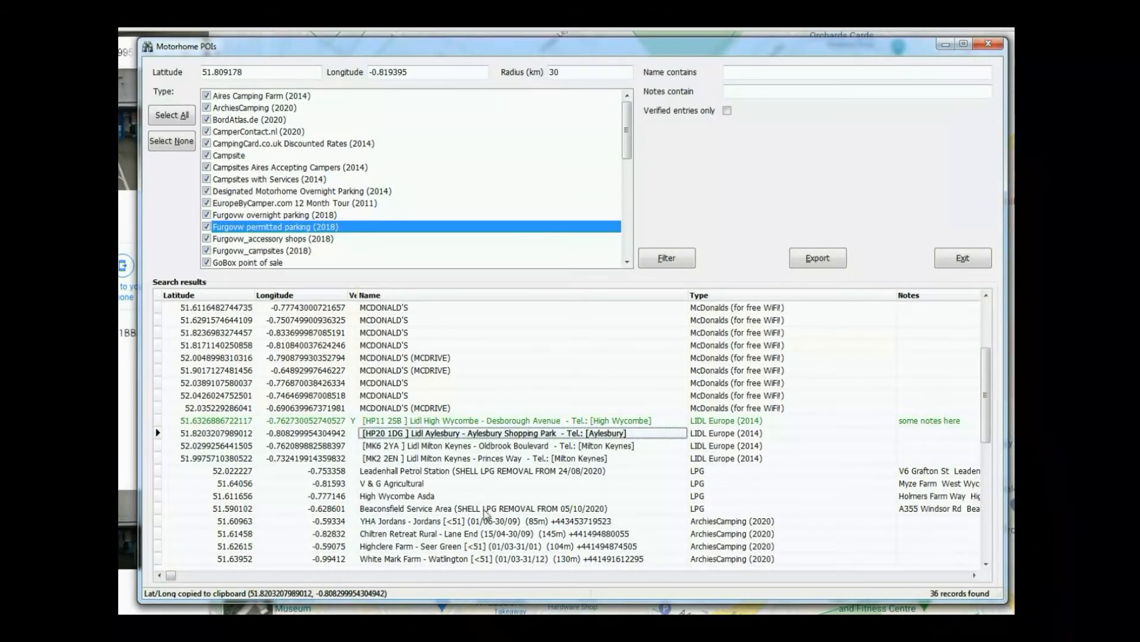
left_click(457, 475)
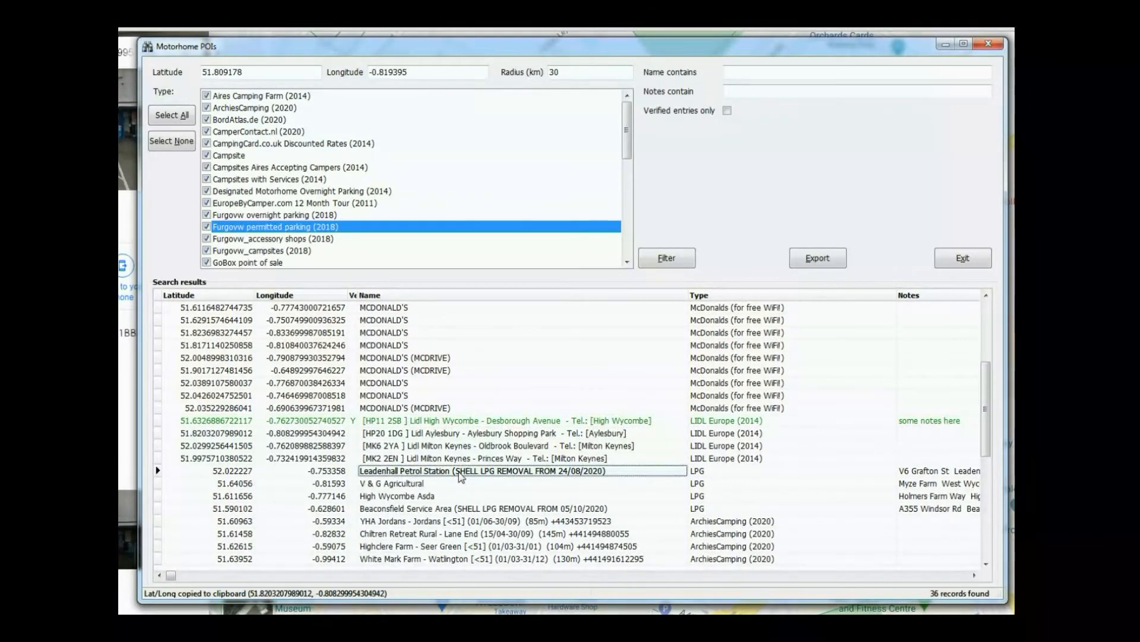
double_click(460, 473)
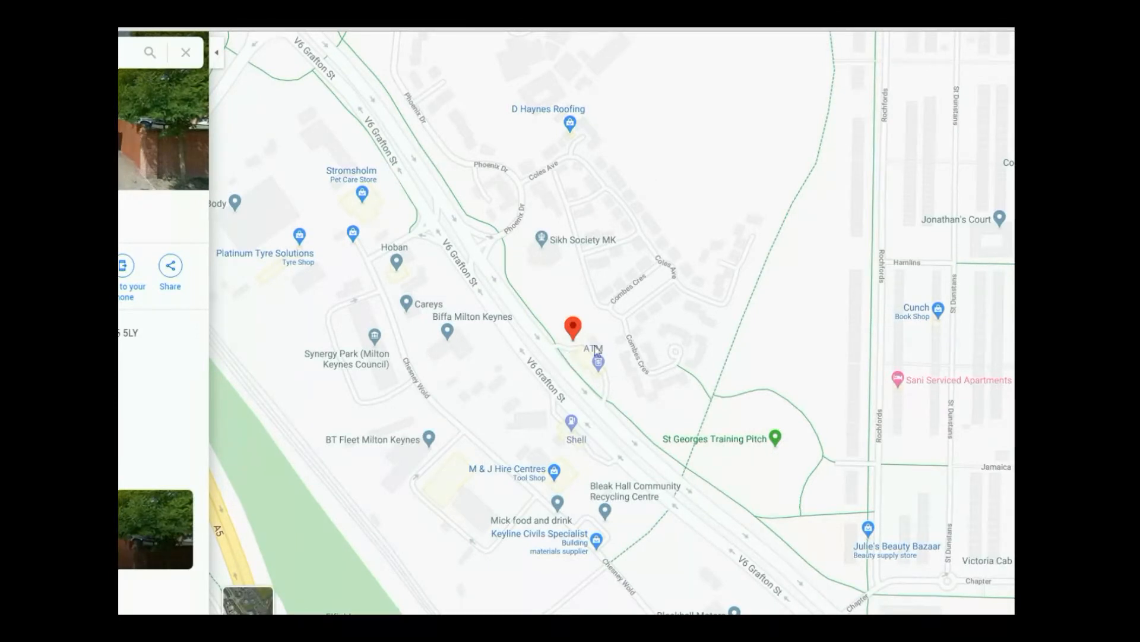
left_click_drag(1010, 609, 563, 365)
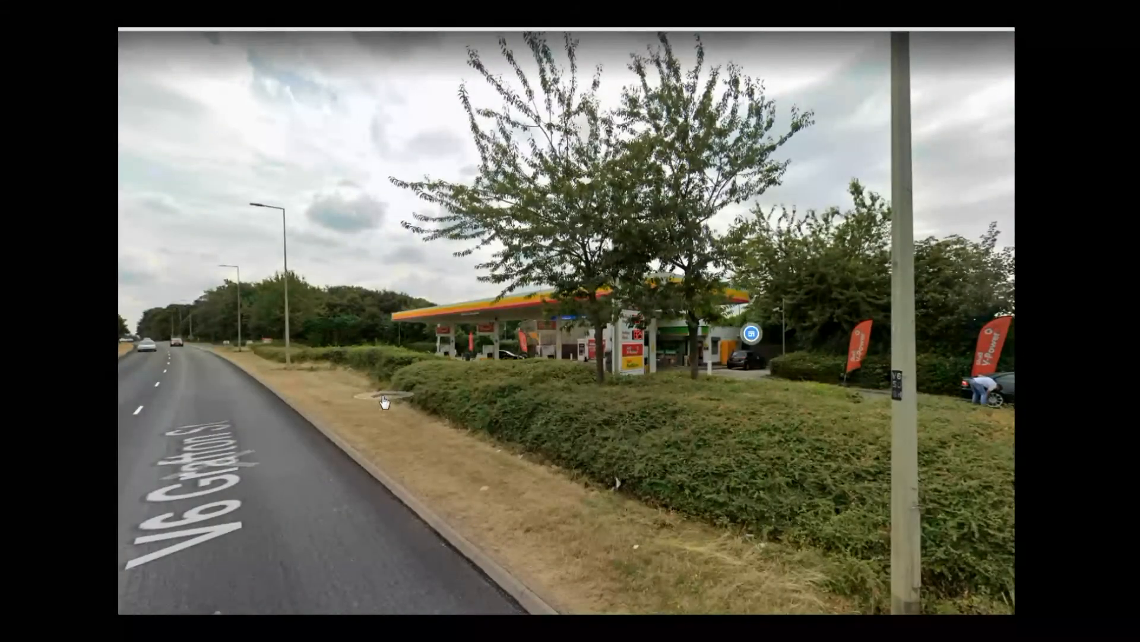
- Examine the Shell station on V6 Grafton St in Street View, checking its fuel price sign for AutoGas, and return to the map
left_click(371, 400)
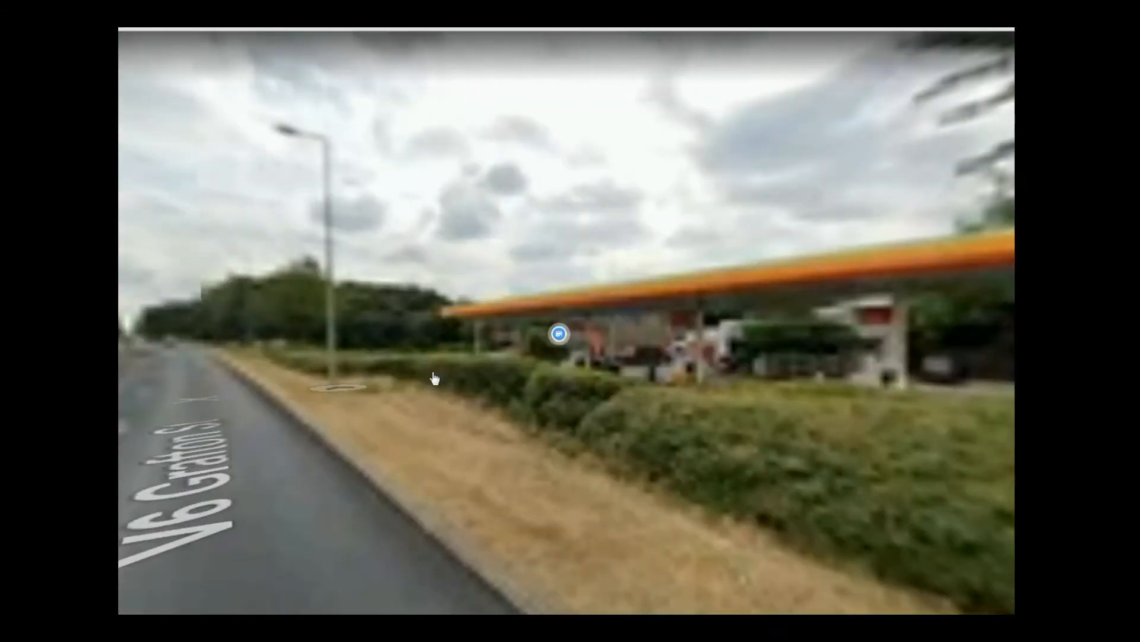
left_click_drag(433, 380, 802, 457)
left_click_drag(526, 442, 621, 458)
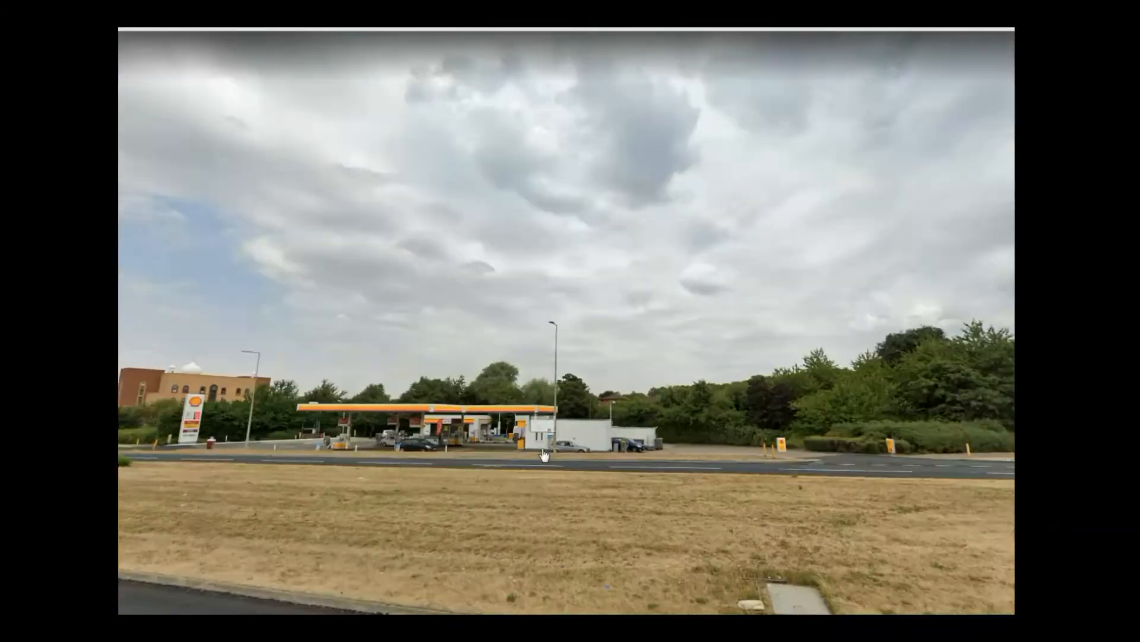
left_click(537, 454)
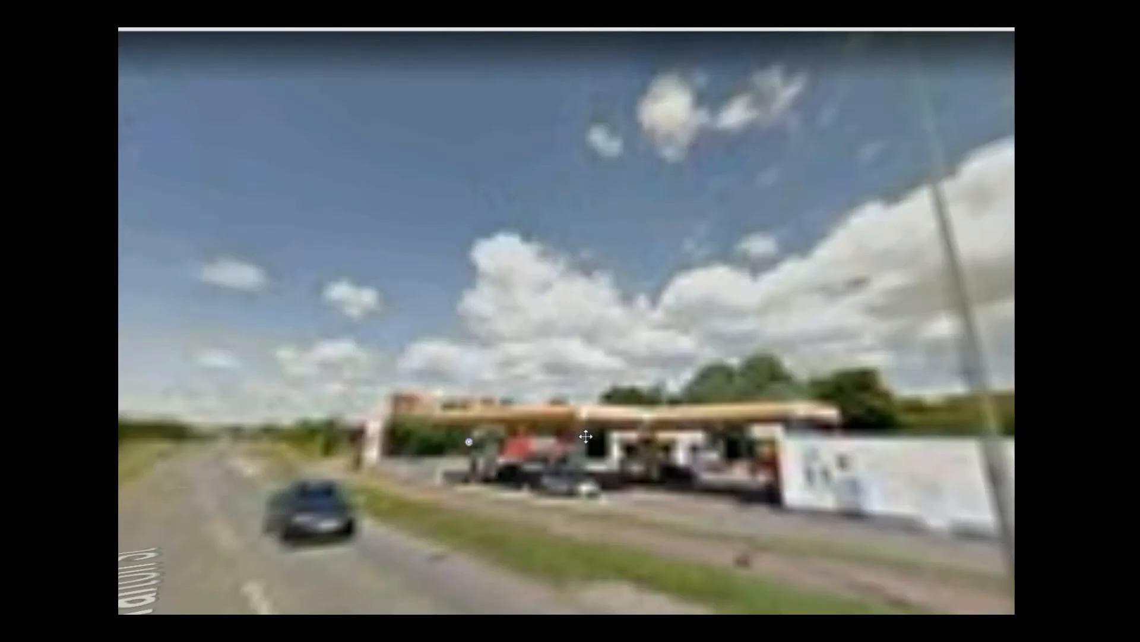
scroll(379, 455, "up", 1)
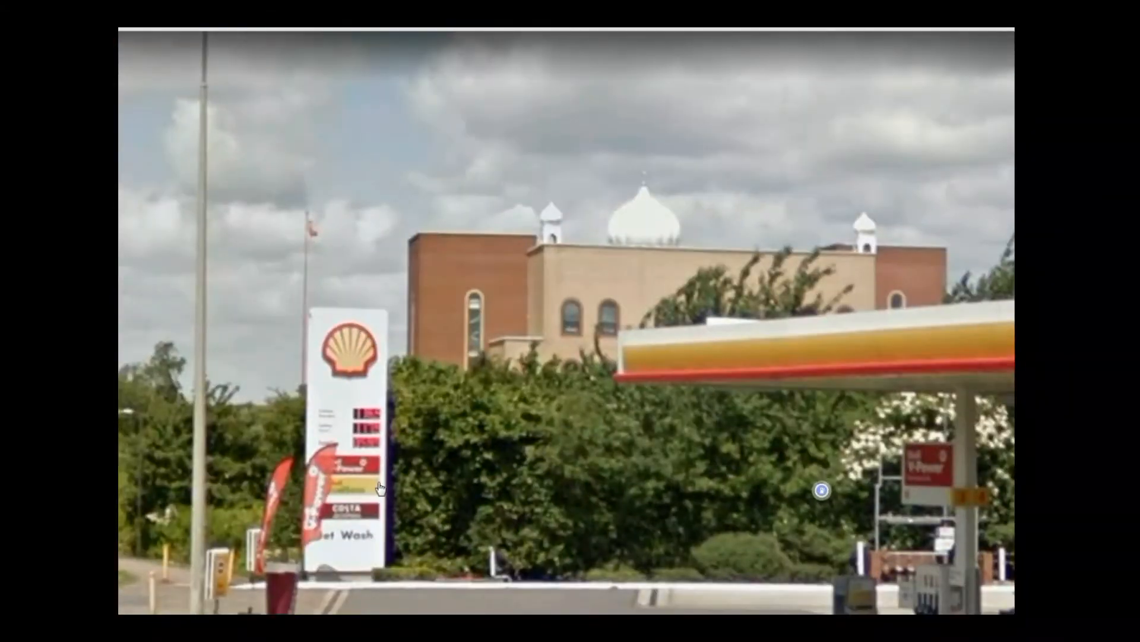
scroll(380, 488, "down", 5)
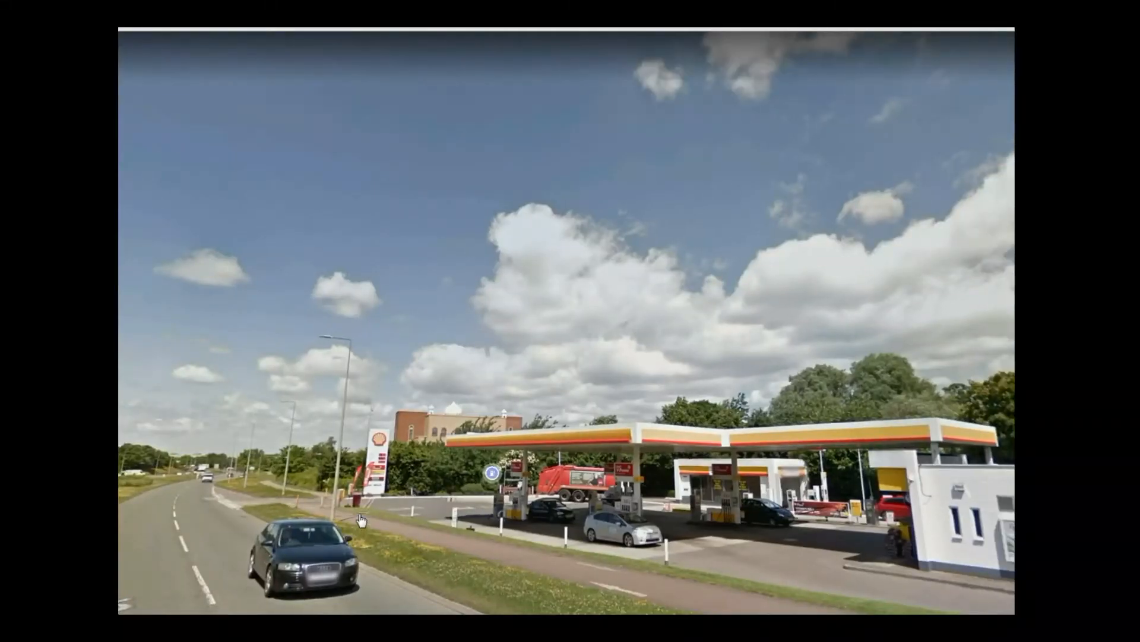
left_click(361, 520)
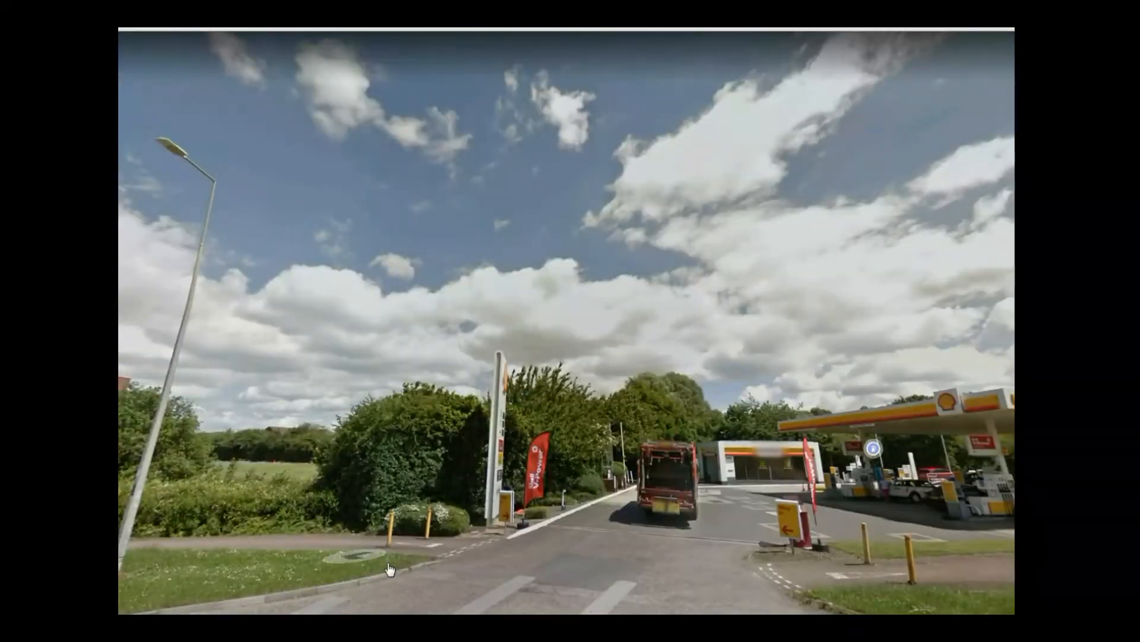
left_click(609, 520)
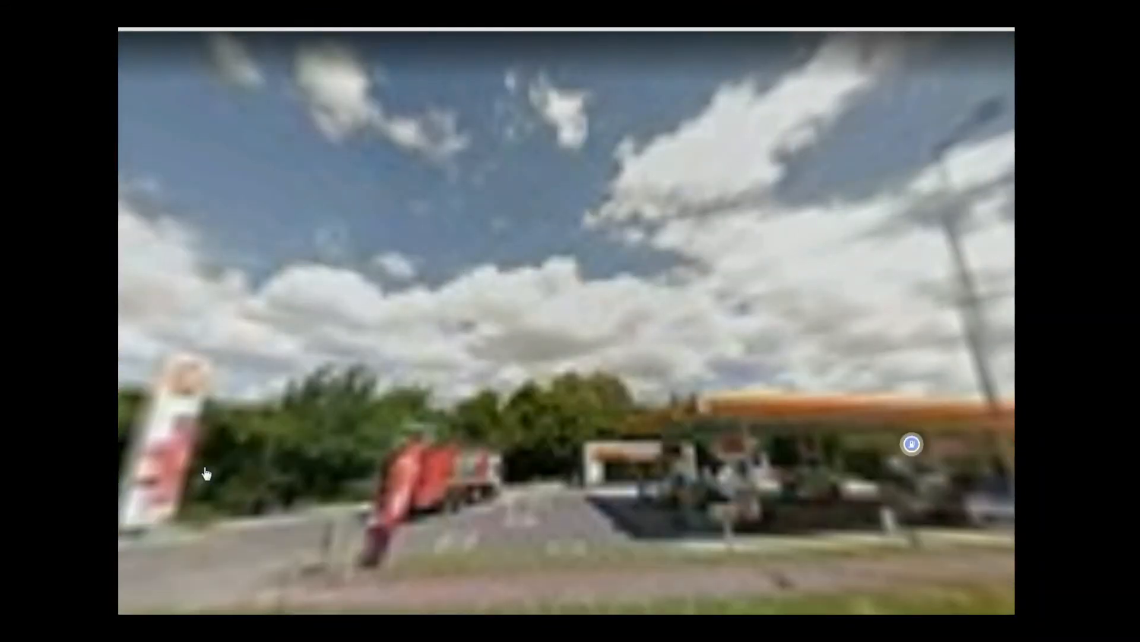
scroll(235, 476, "up", 3)
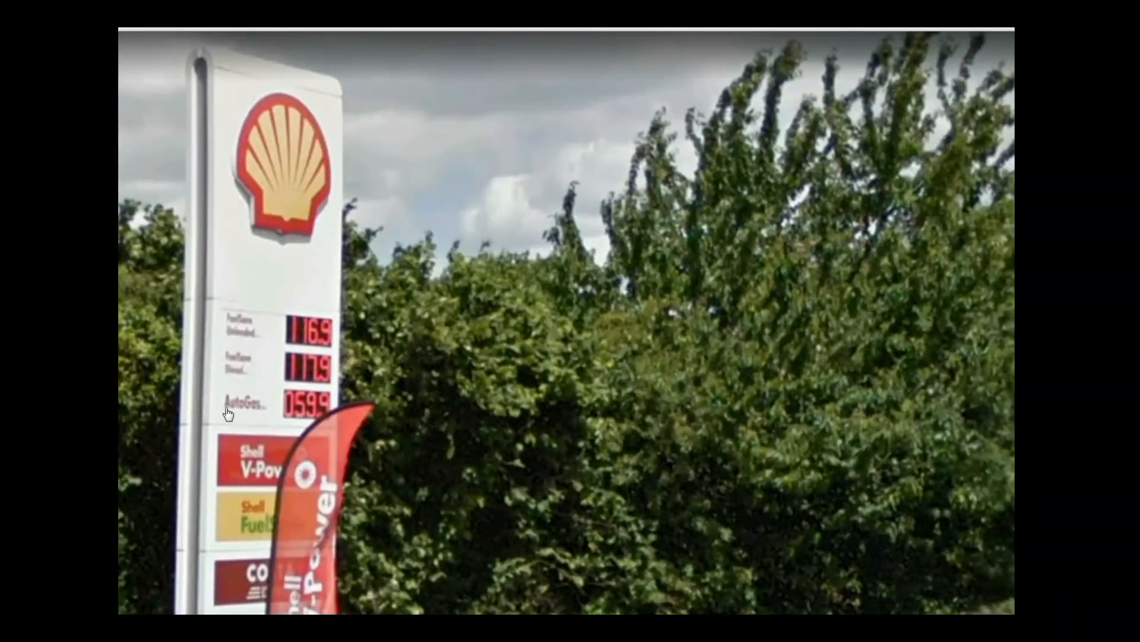
key("Escape")
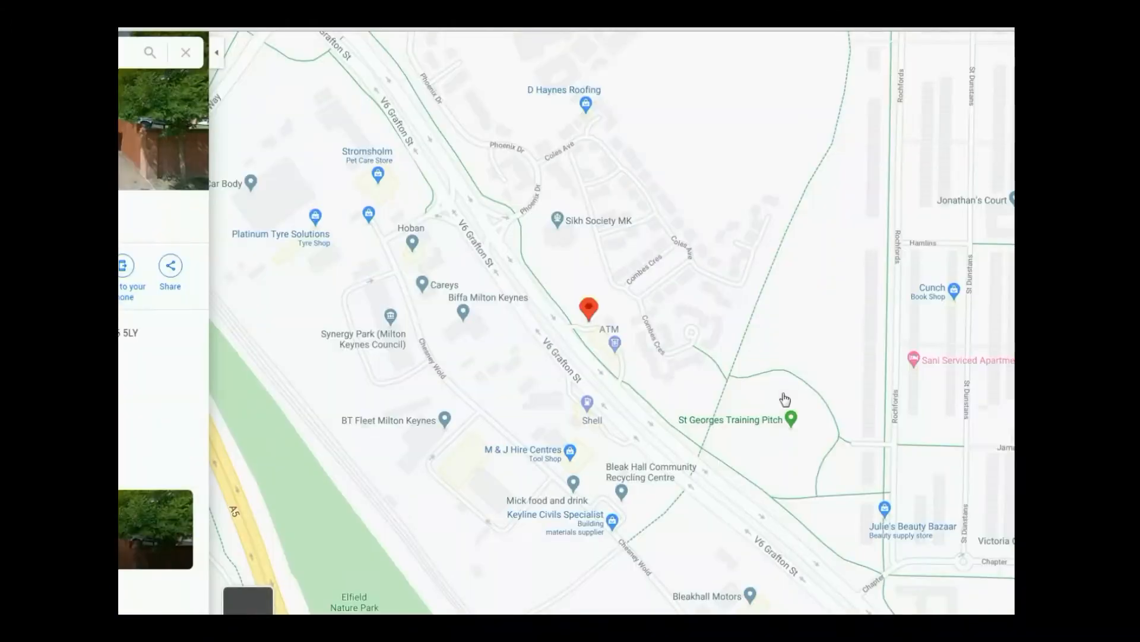
- Mark the Leadenhall Petrol Station record in Motorhome POIs as verified and update the existing record
key("alt+Tab")
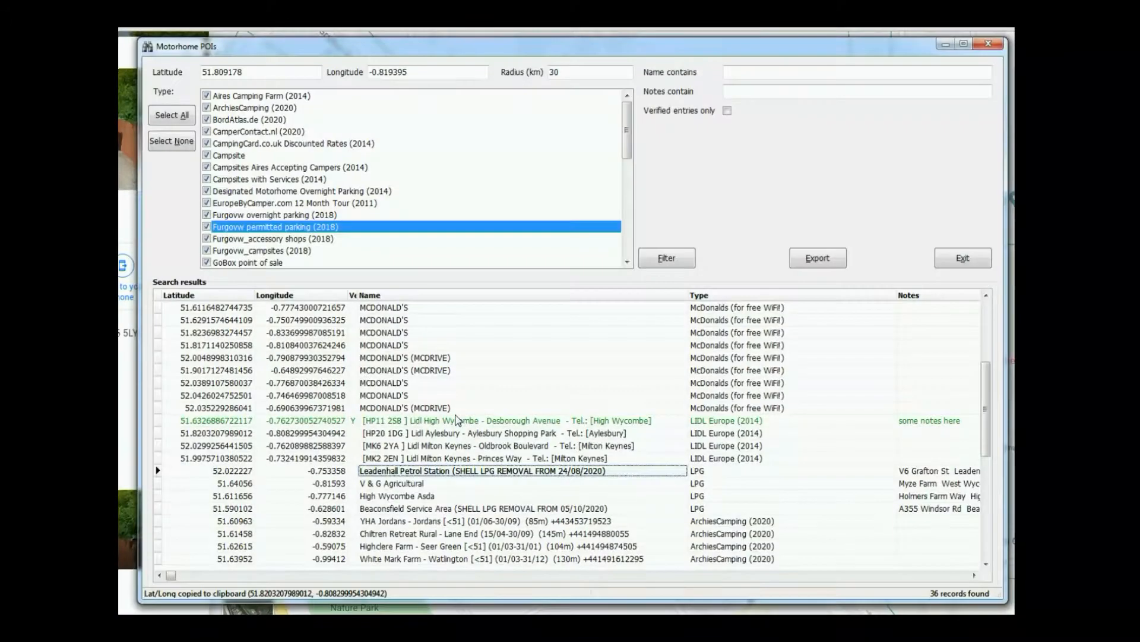
double_click(631, 469)
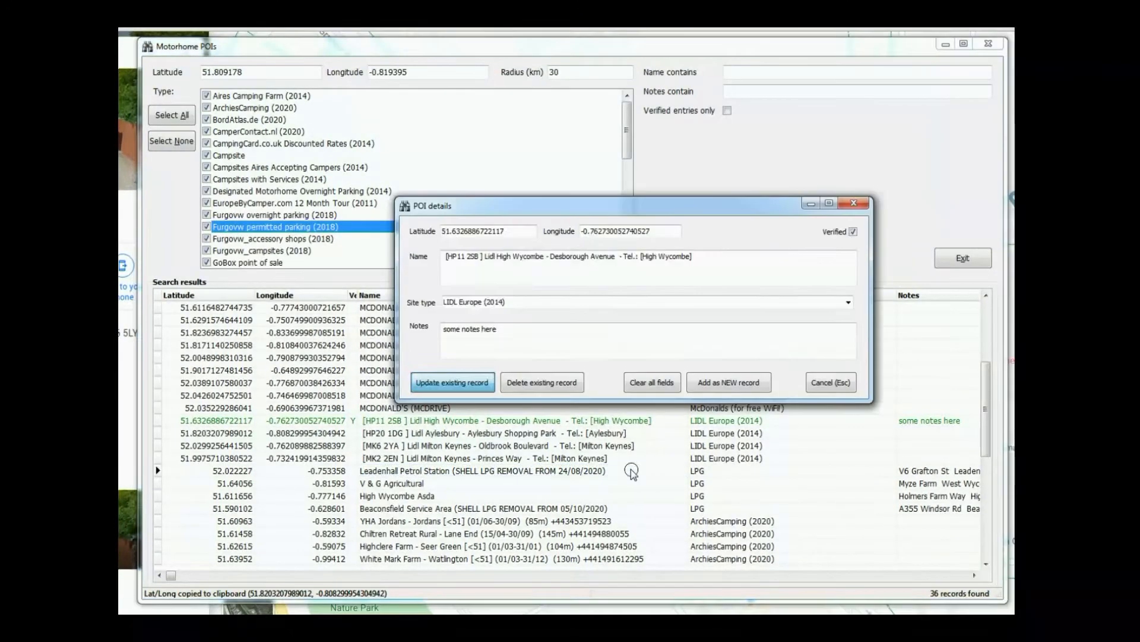
left_click(853, 231)
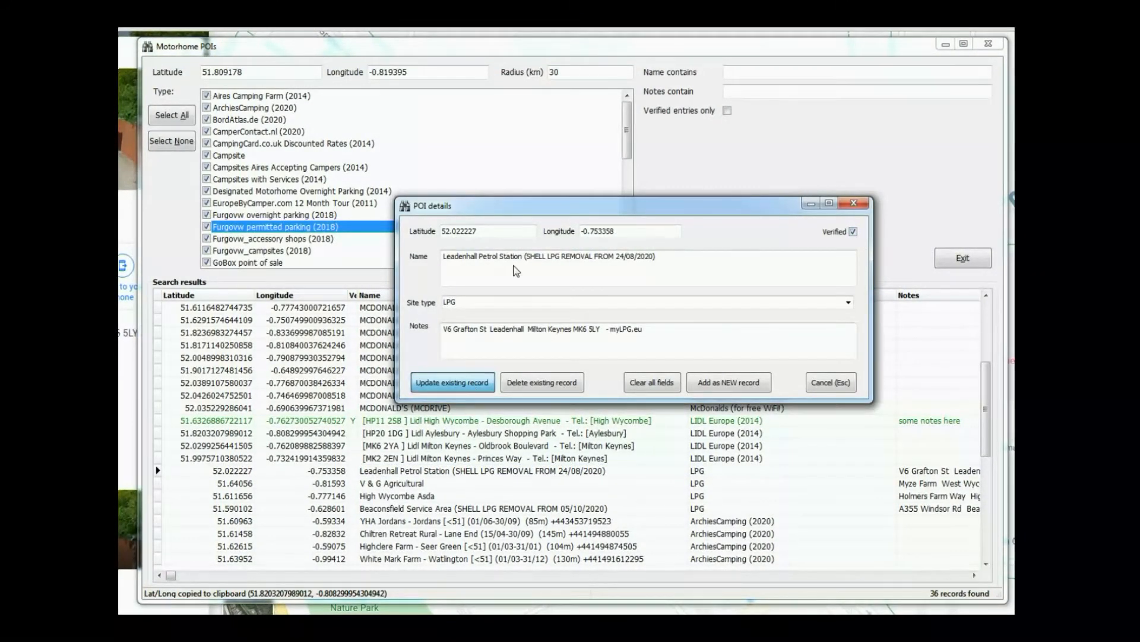
left_click(471, 384)
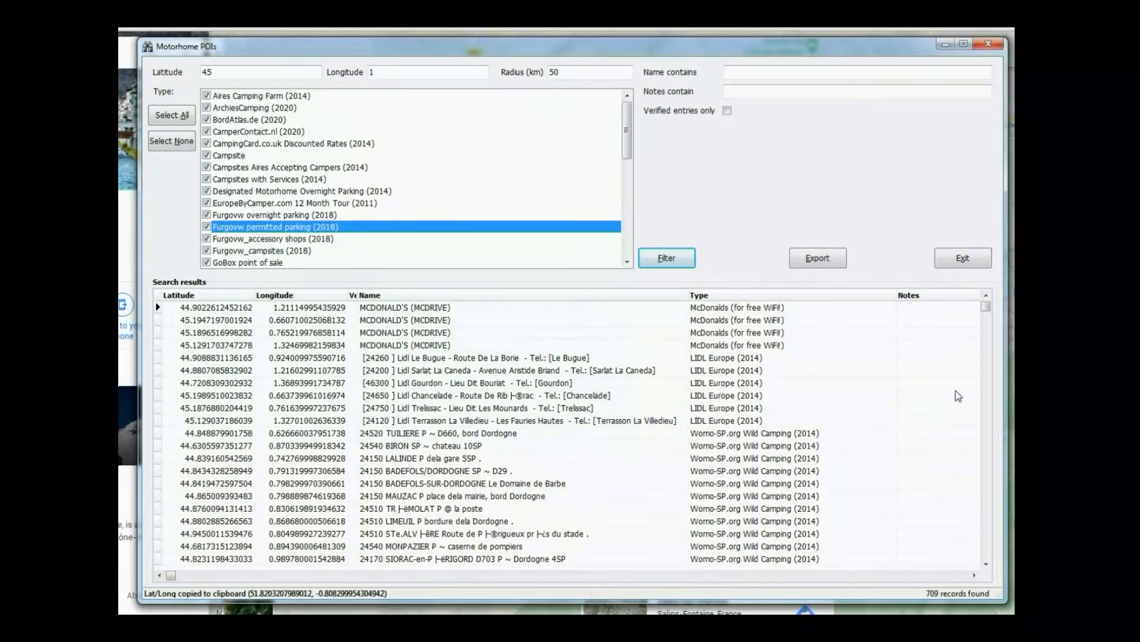
- Switch to Google Maps and pick a point beside Les 3 Vallées to get its coordinates
key("alt+Tab")
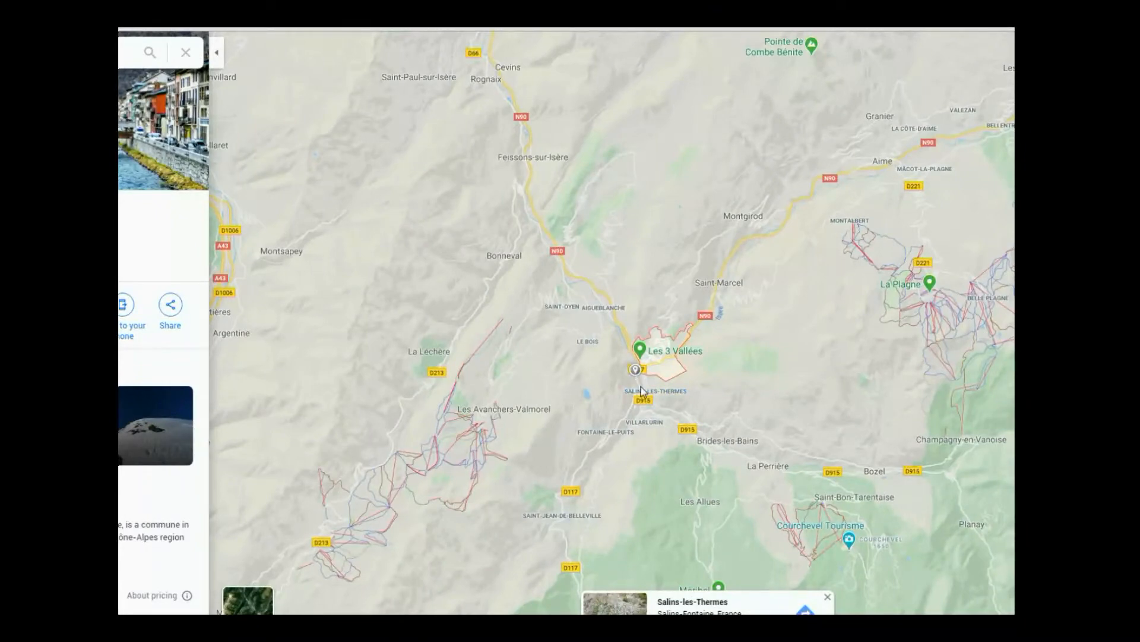
scroll(641, 387, "up", 5)
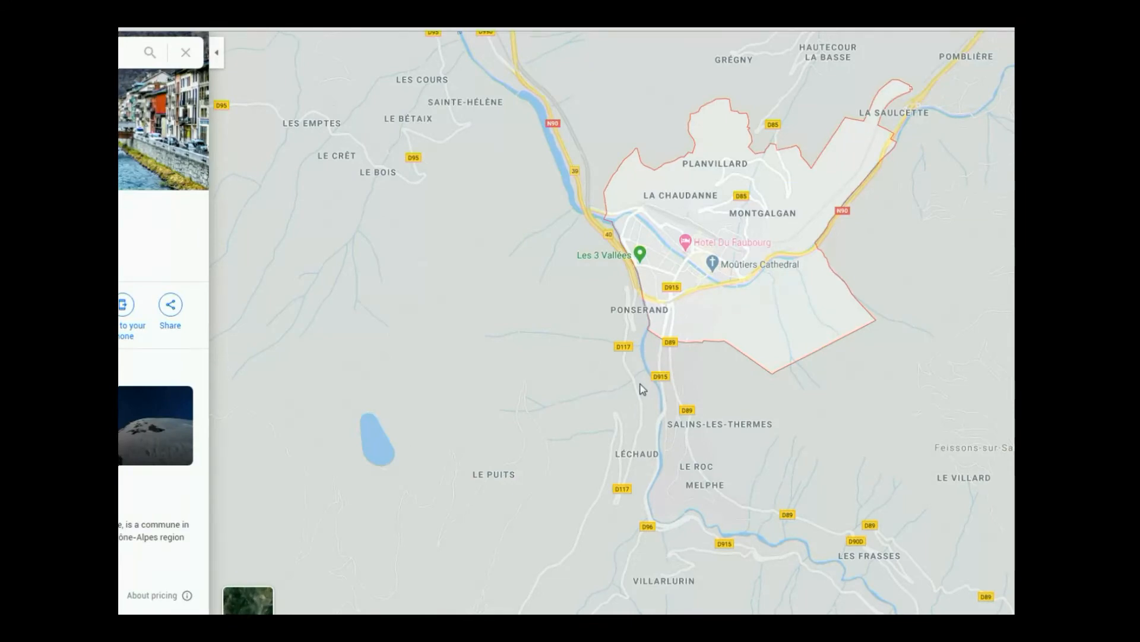
scroll(640, 388, "down", 2)
scroll(641, 387, "down", 2)
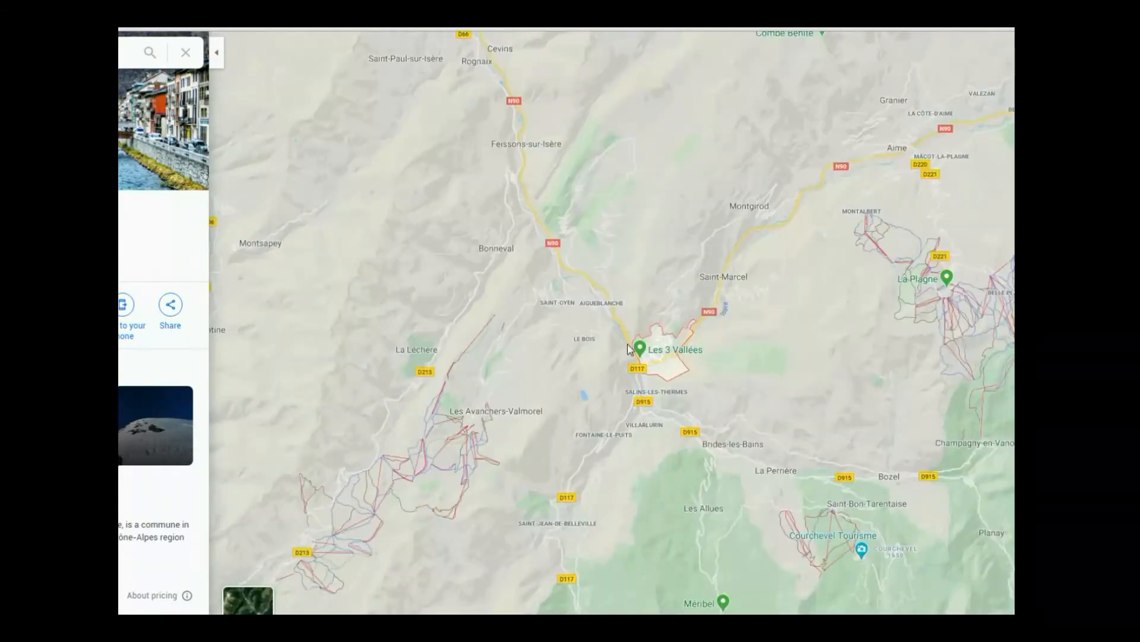
right_click(628, 344)
left_click(666, 399)
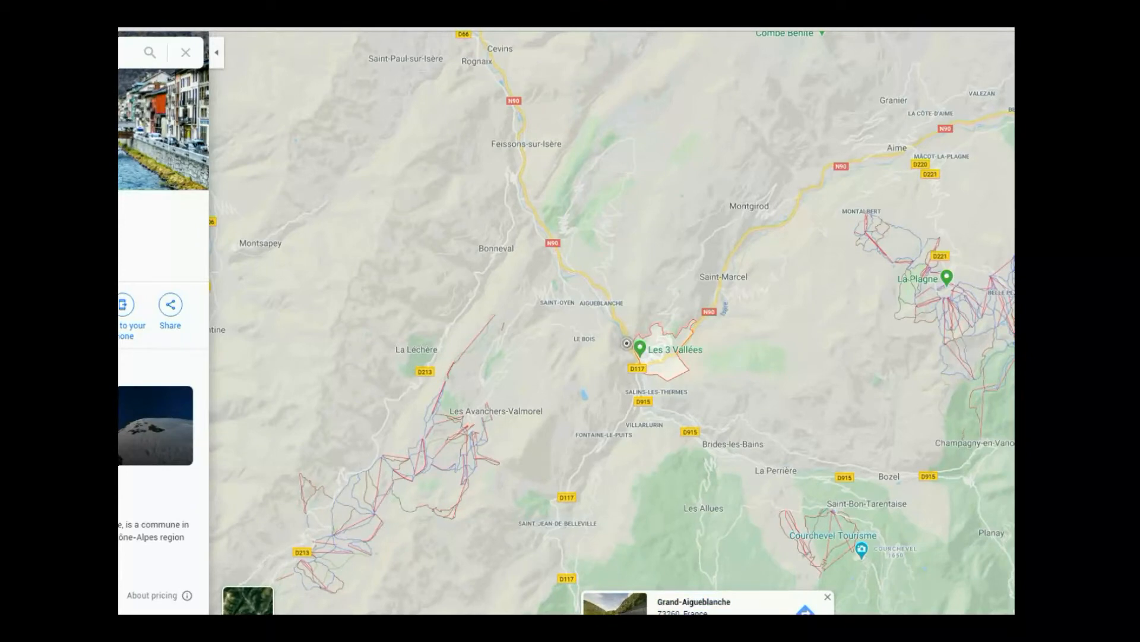
- Filter the Motorhome POIs within 50 km of the coordinates 45.489028, 6.519449
key("alt+Tab")
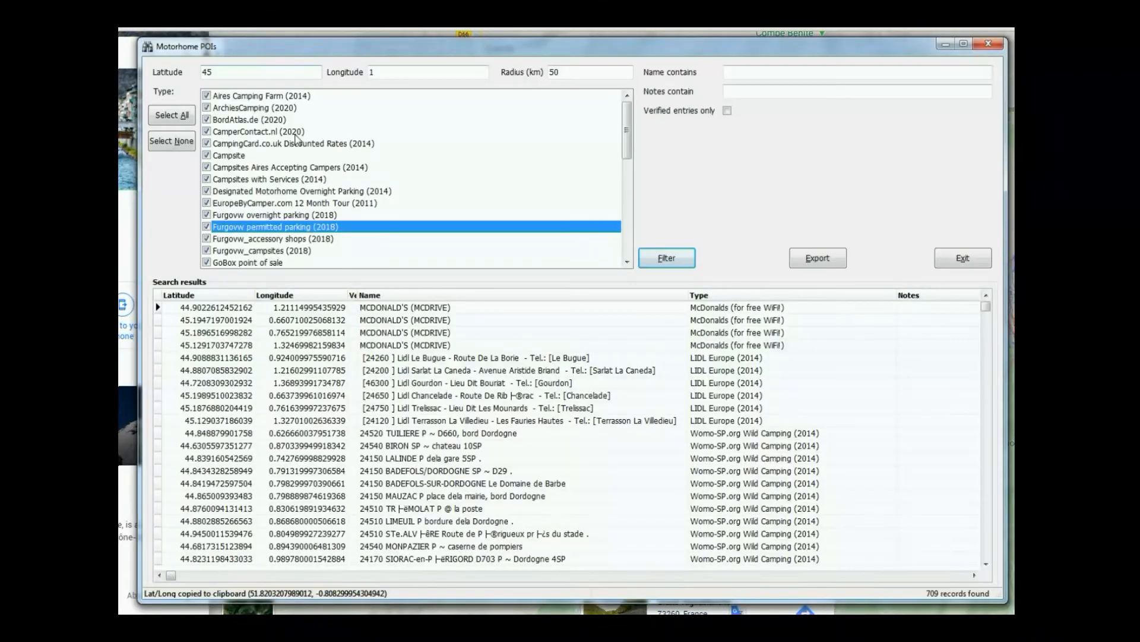
double_click(246, 71)
type("45.489028, 6.519449")
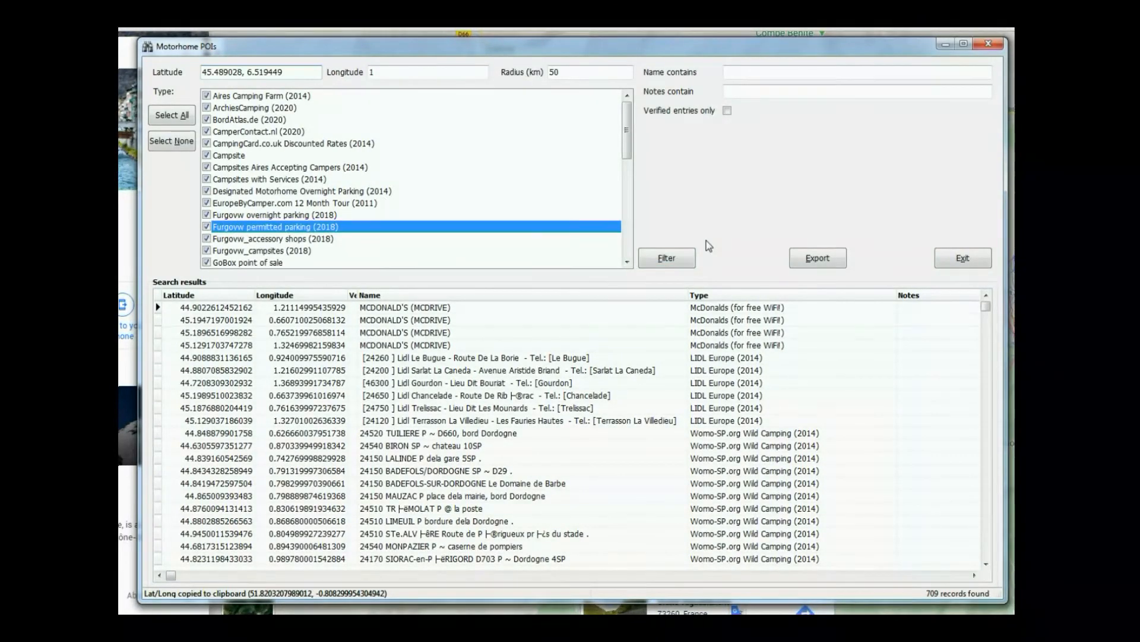
left_click(664, 256)
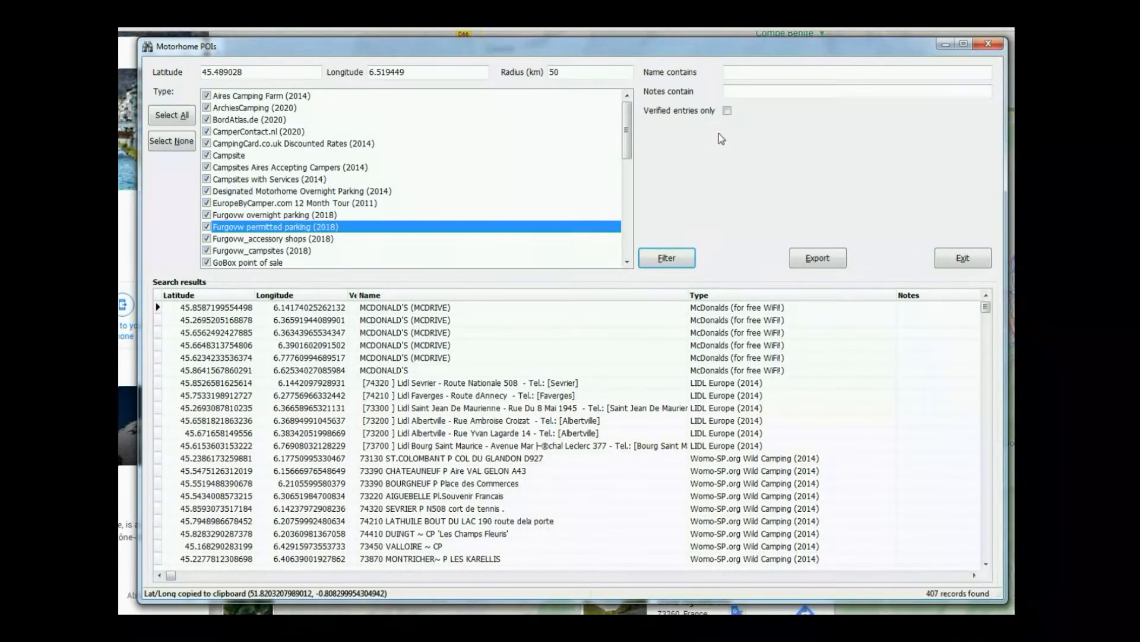
- Filter the POIs around the same coordinates to names containing "tania"
left_click(743, 71)
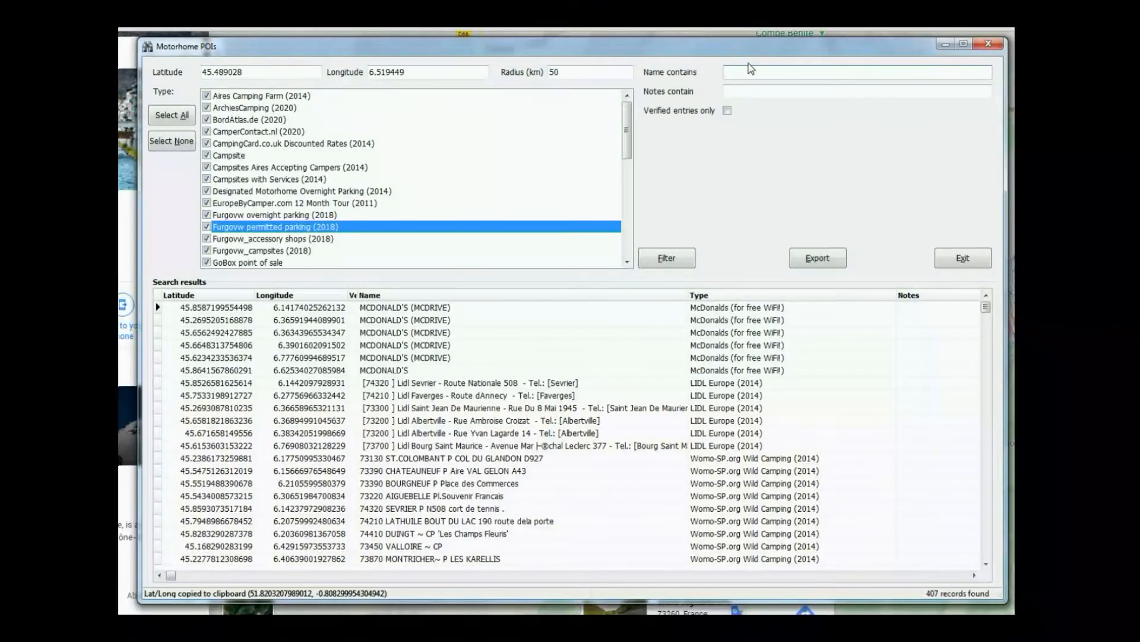
type("tania")
left_click(288, 72)
left_click_drag(576, 72, 520, 73)
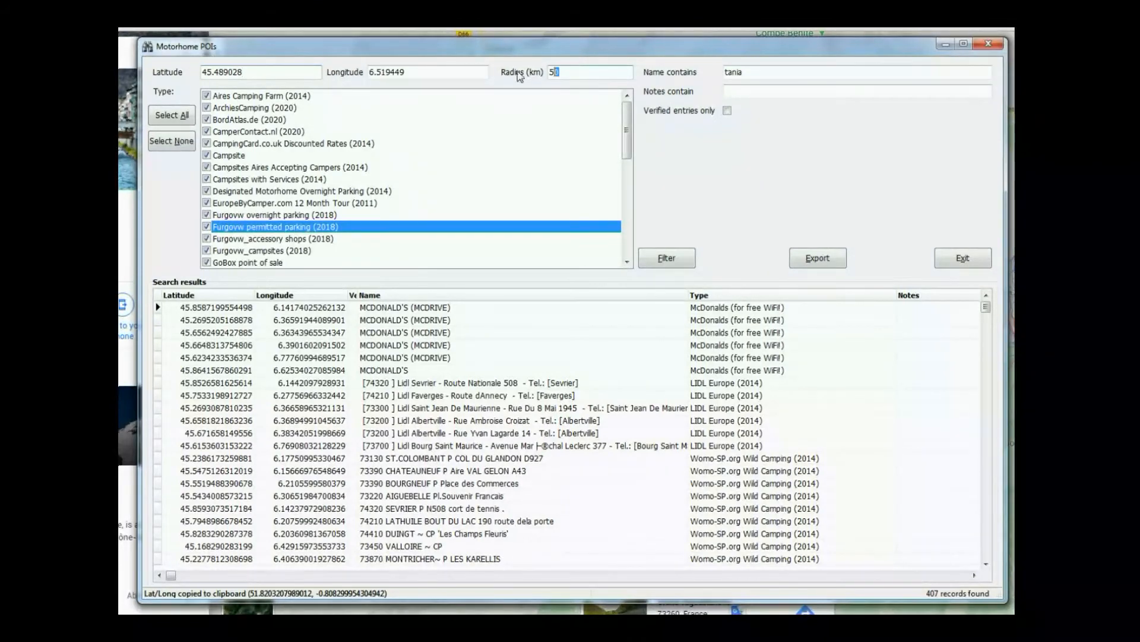
left_click(446, 72)
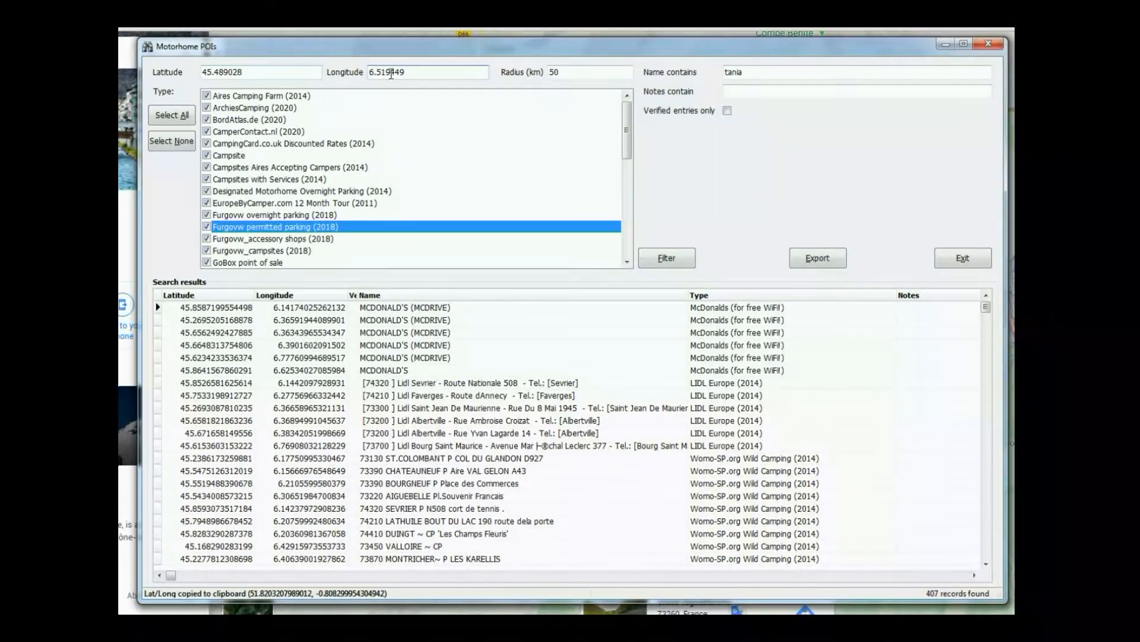
double_click(443, 71)
double_click(280, 72)
left_click(756, 71)
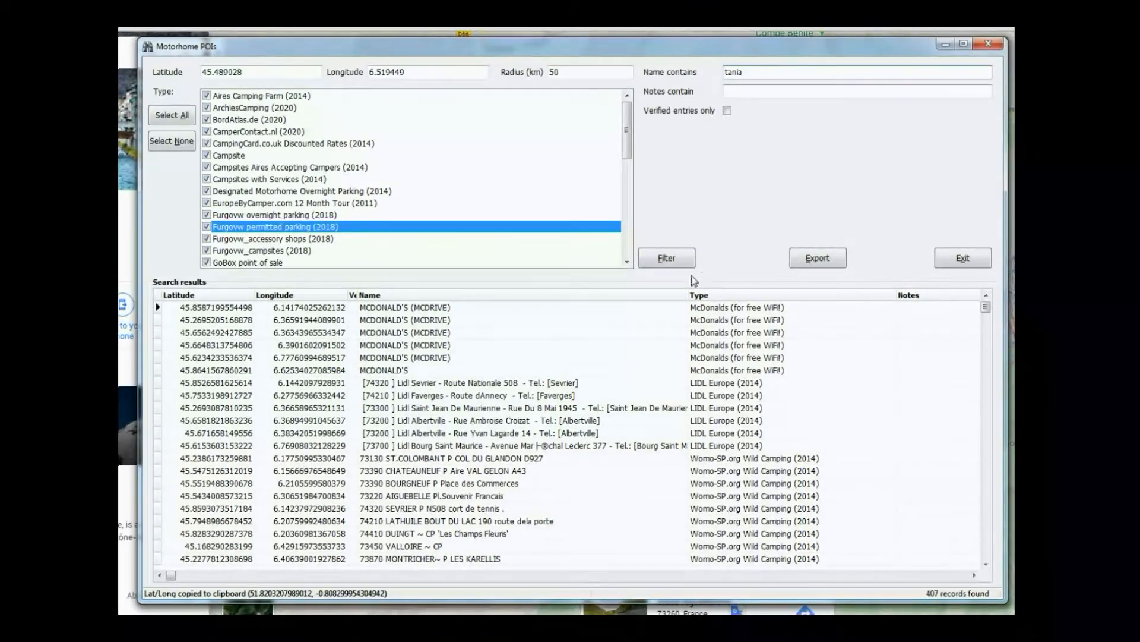
left_click(683, 262)
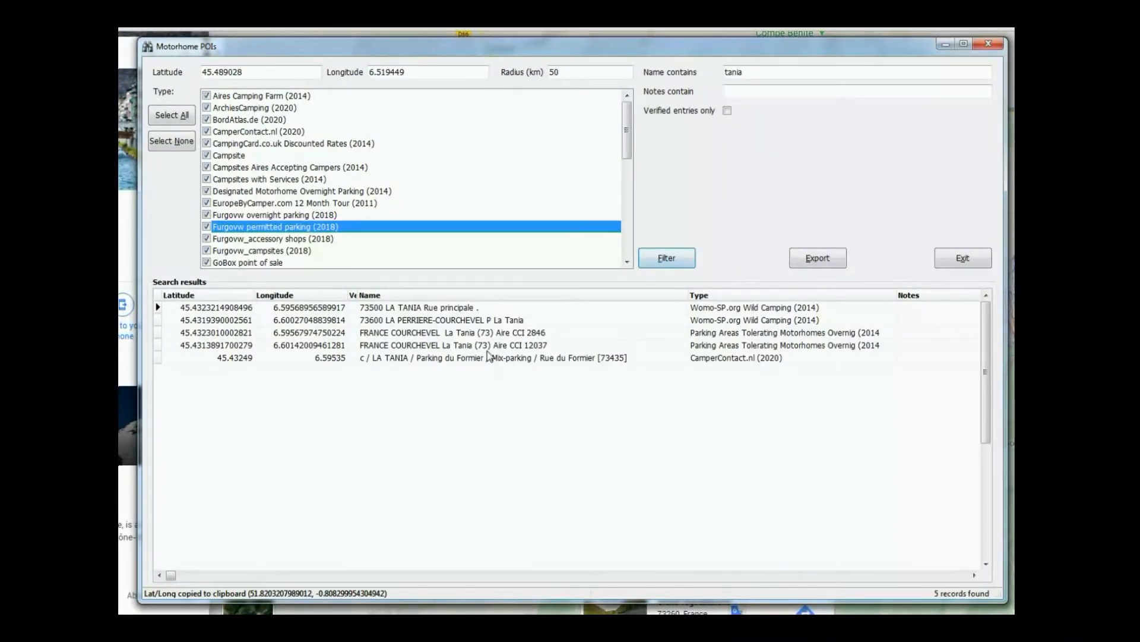
- Look up the FRANCE COURCHEVEL La Tania (73) Aire CCI 2846 record in Google Maps and view its car park from the D98 in Street View
left_click(448, 336)
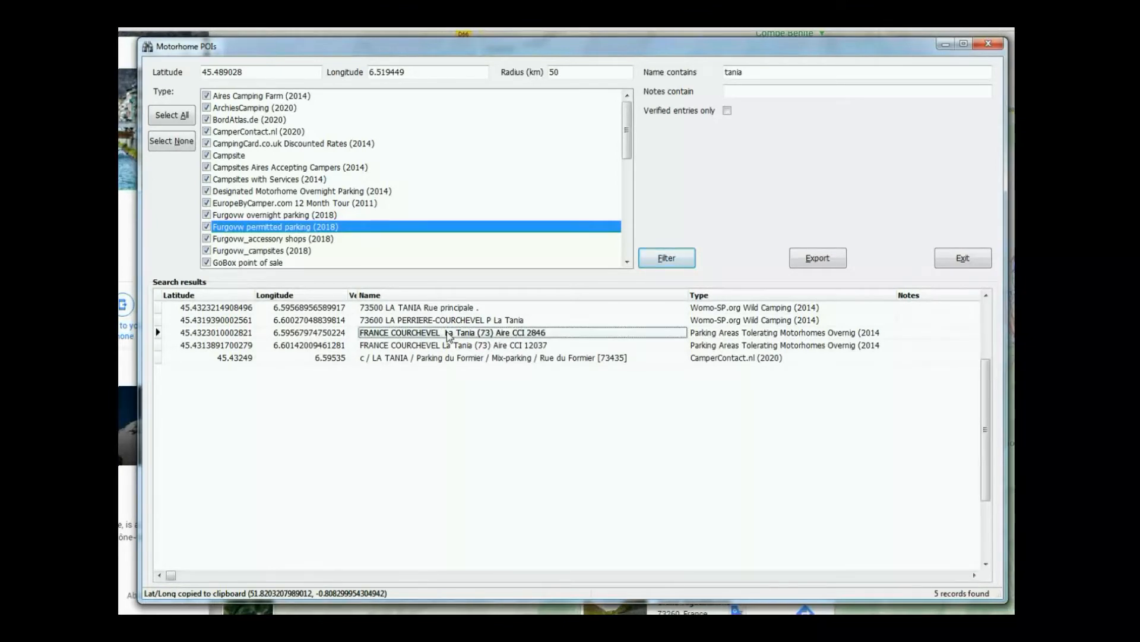
double_click(447, 333)
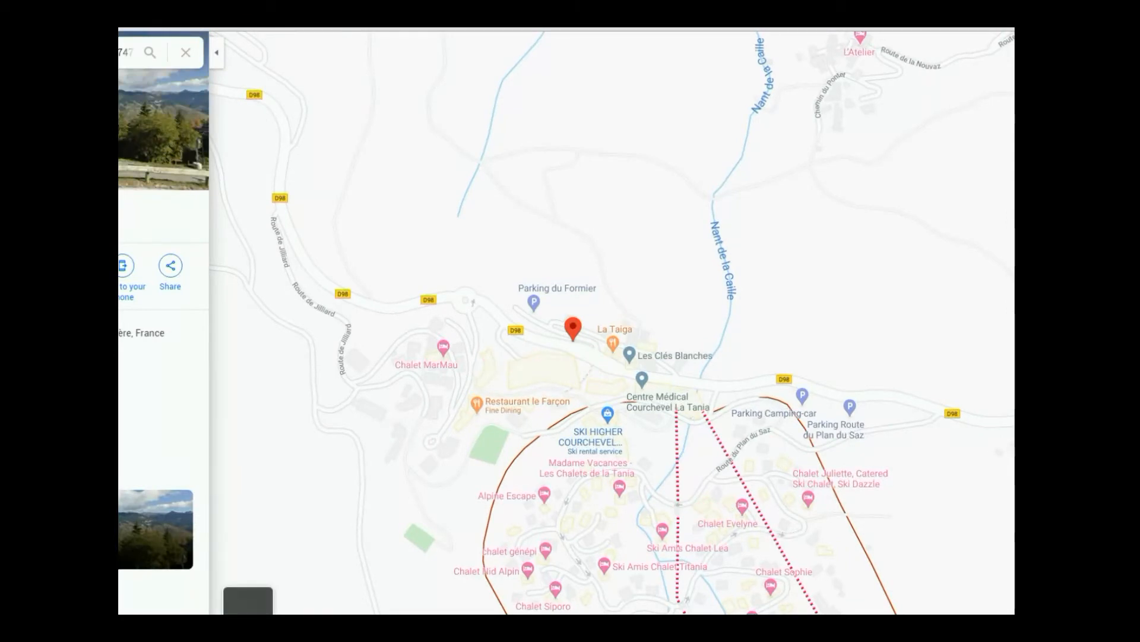
left_click_drag(1012, 612, 573, 310)
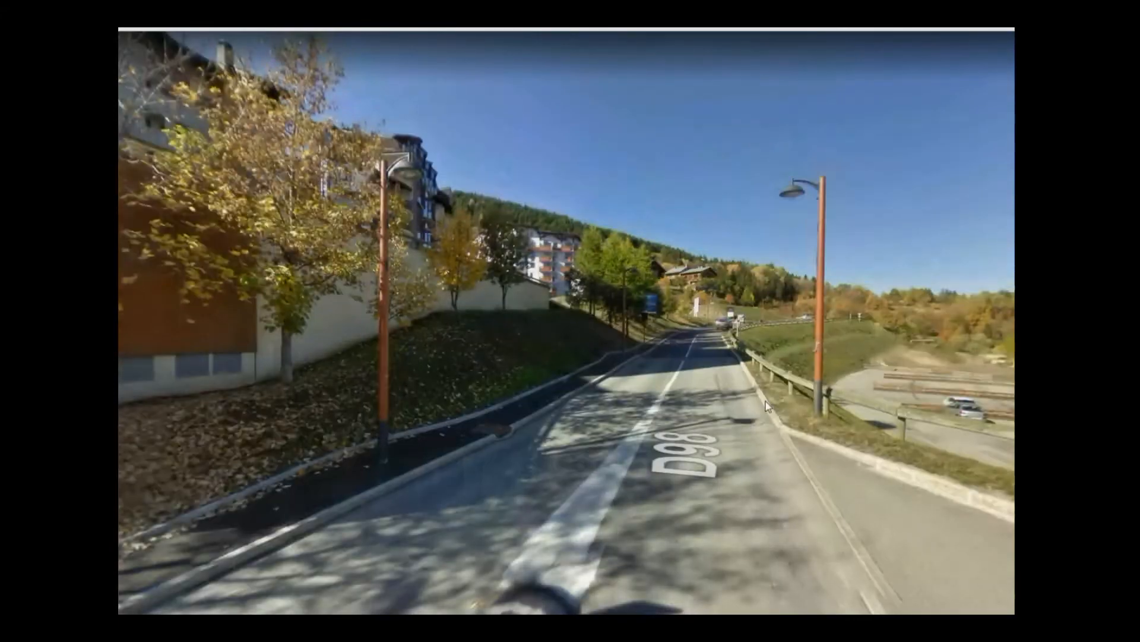
left_click_drag(766, 407, 287, 396)
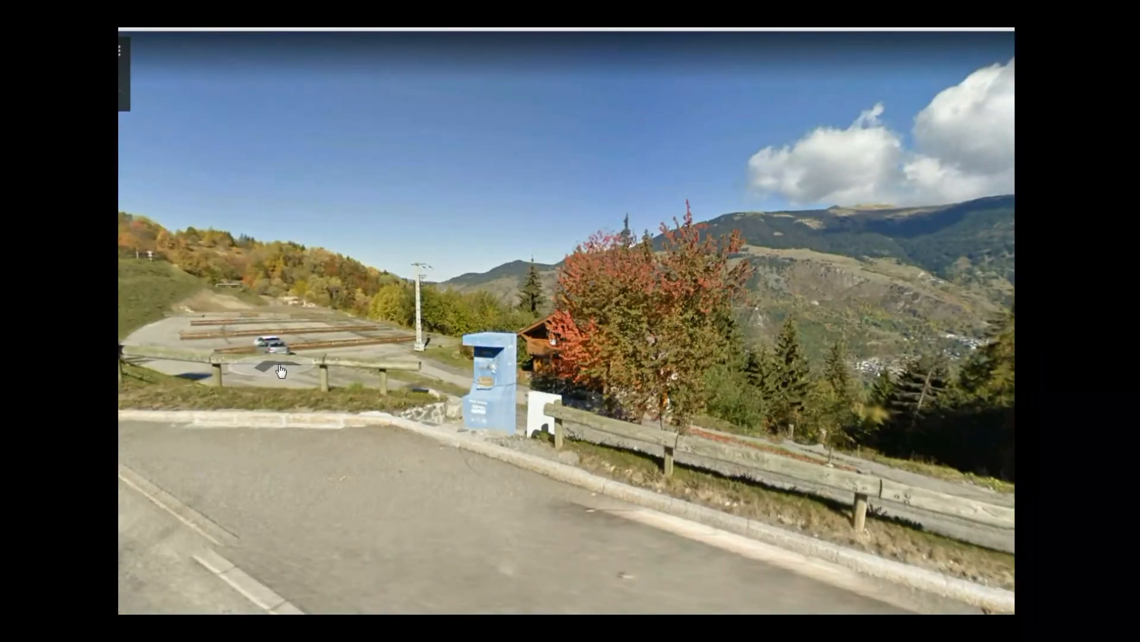
- Inspect the blue motorhome service point beside the La Tania car park up close, and leave Street View
left_click(281, 371)
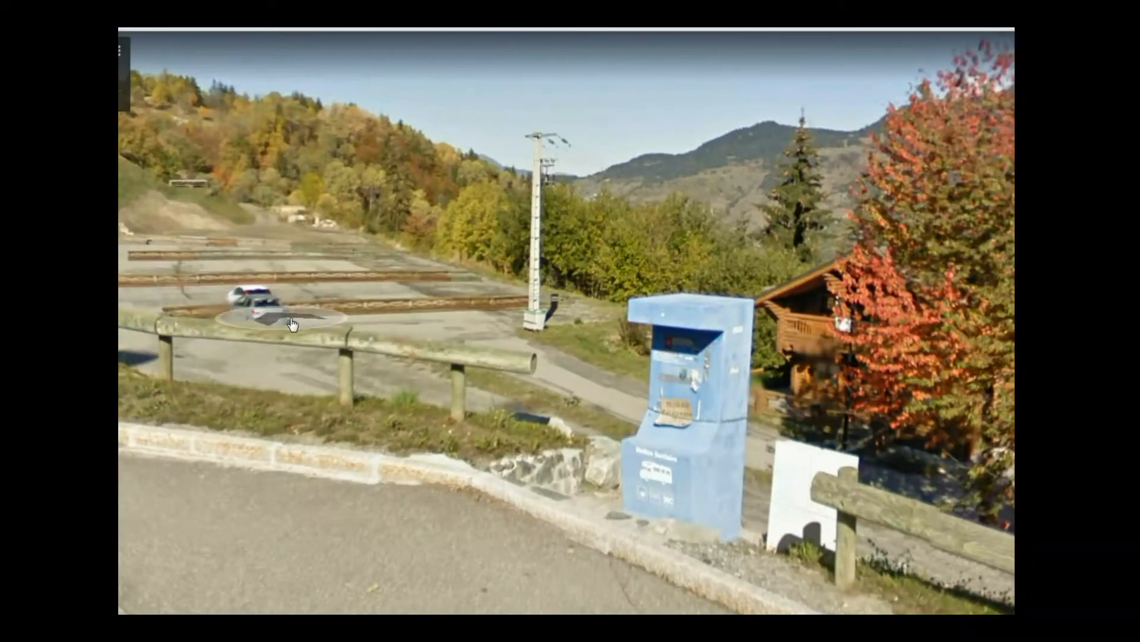
left_click(289, 327)
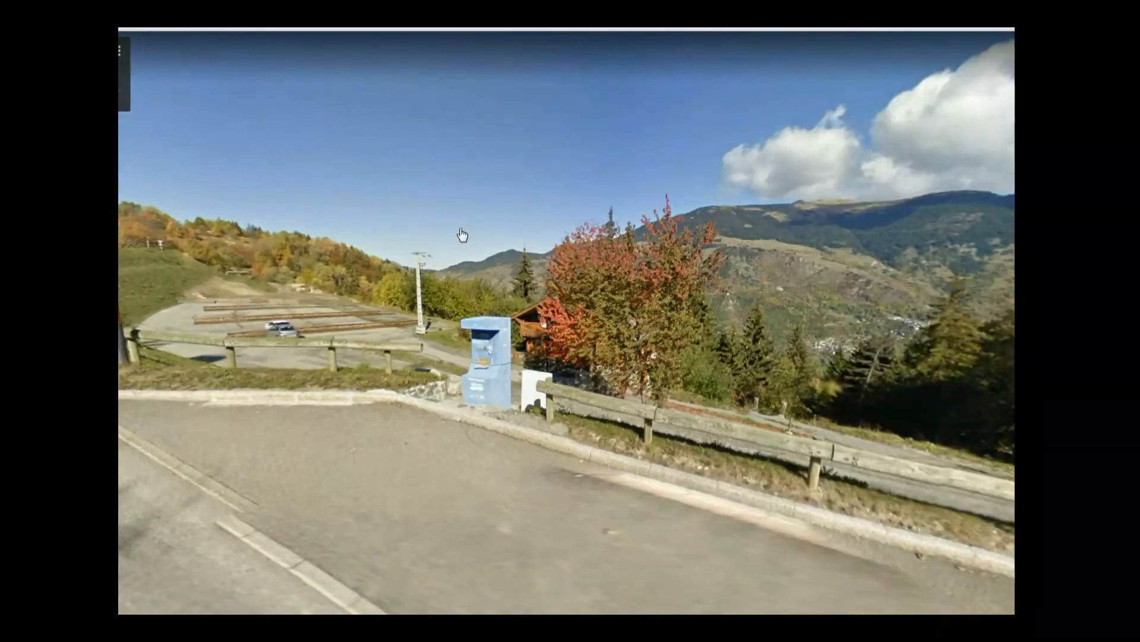
key("Escape")
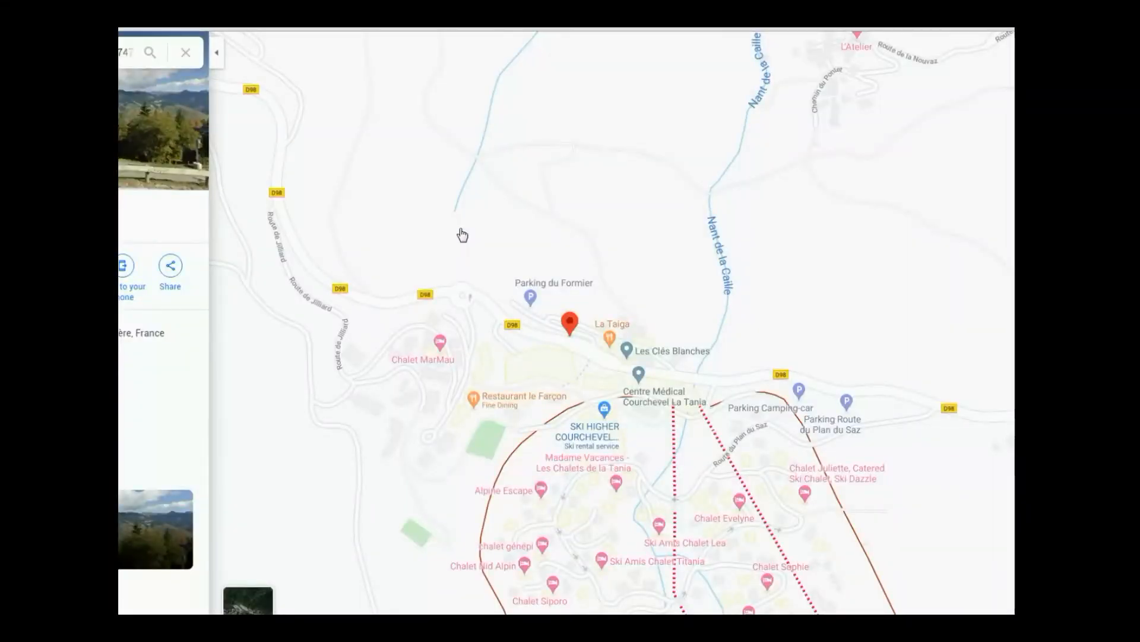
- Switch to Motorhome POIs and mark the FRANCE COURCHEVEL La Tania (73) Aire CCI 2846 record as Verified in its details
key("alt+Tab")
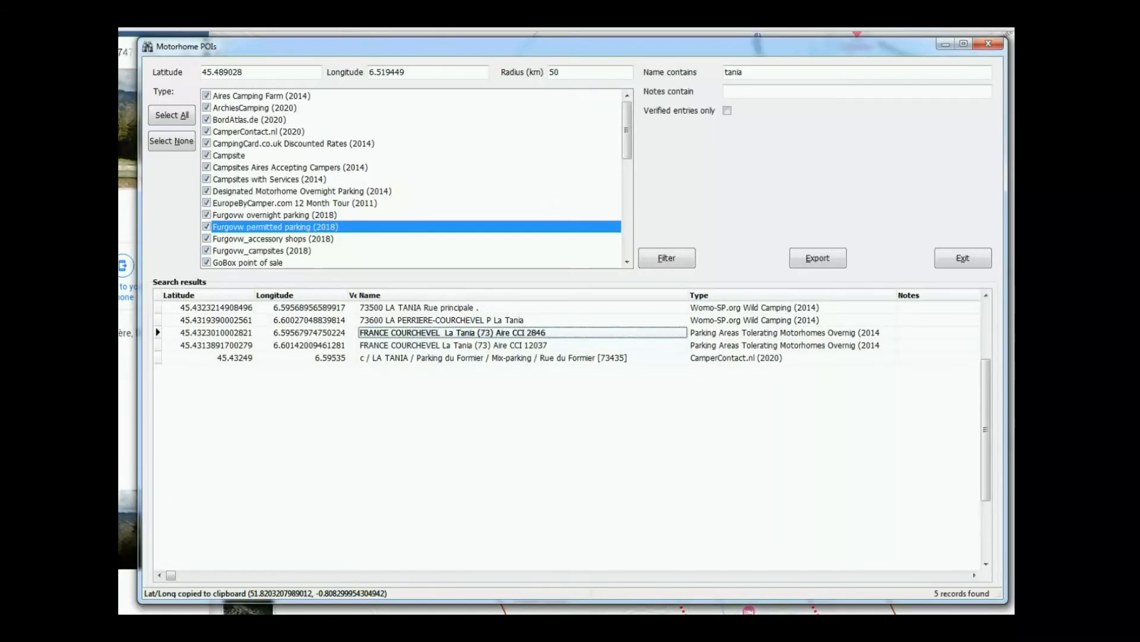
double_click(505, 336)
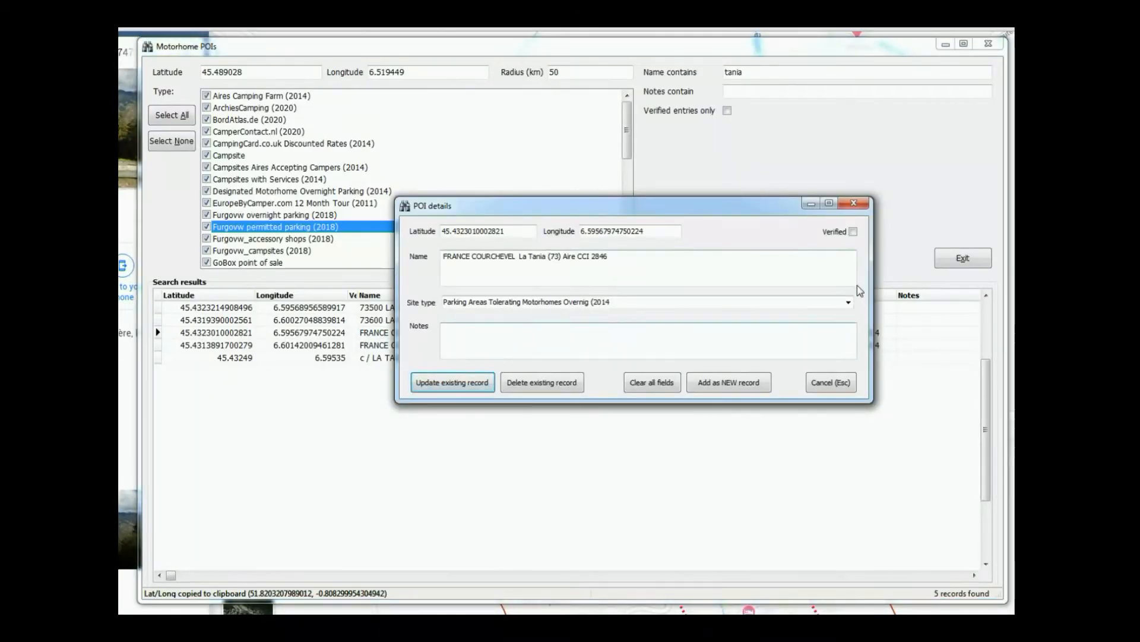
left_click(853, 231)
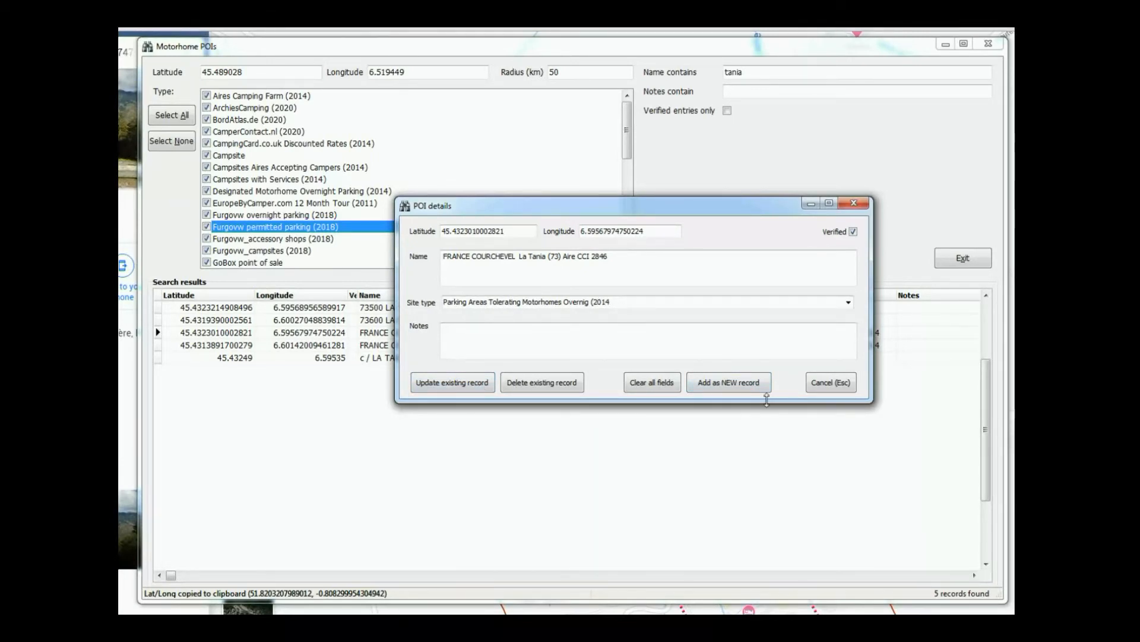
- Clear all fields of the POI details and enter latitude 45, longitude 1 and the name "Rubbish site"
left_click(677, 383)
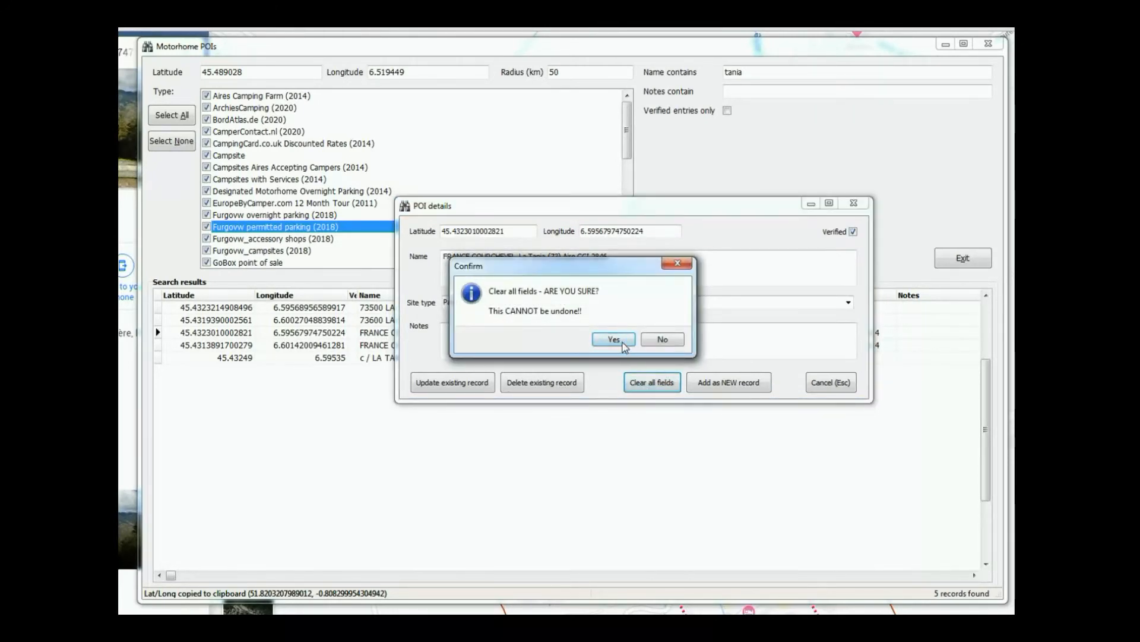
left_click(614, 339)
left_click(466, 232)
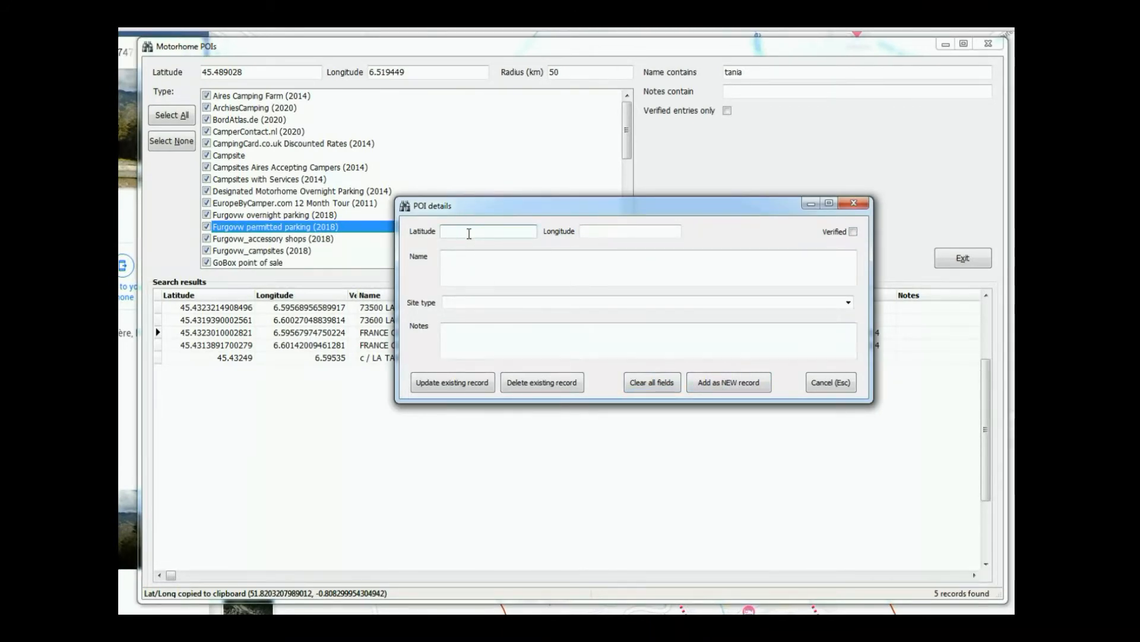
type("45")
key("Tab")
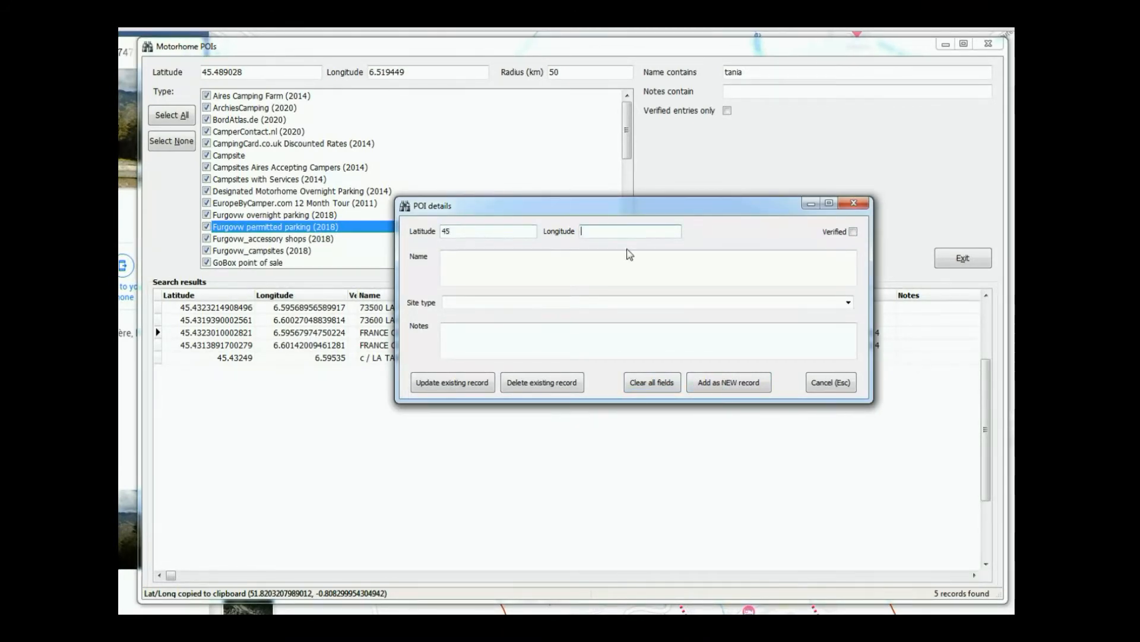
type("1")
left_click(525, 262)
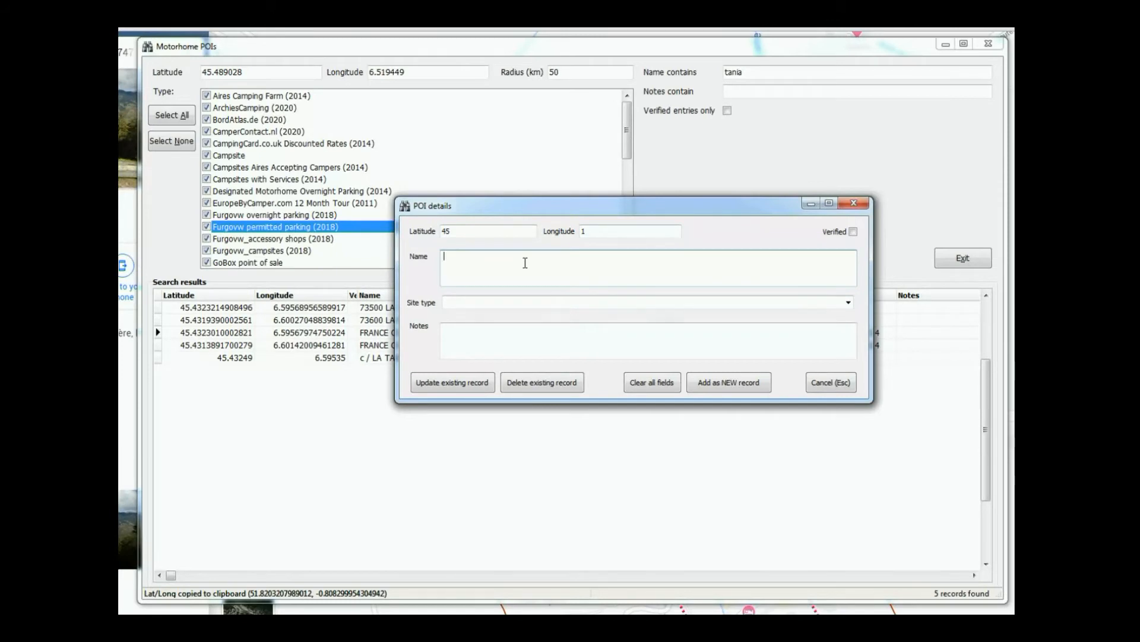
type("Rubbish site")
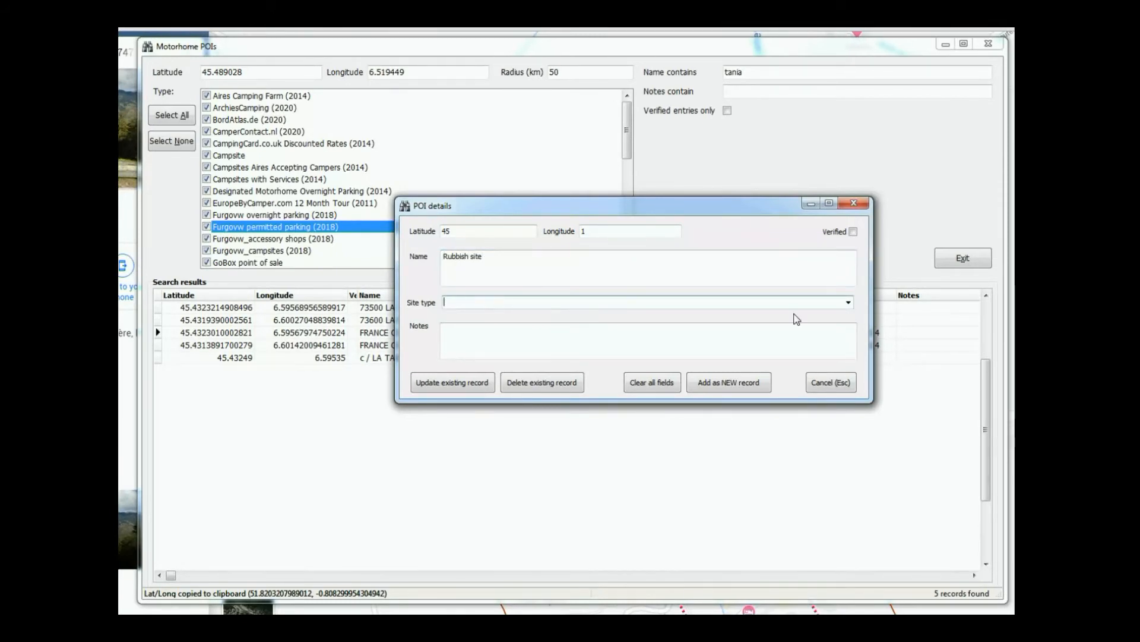
- Give the Rubbish site entry the custom site type TEST and the notes "some notes"
left_click(849, 302)
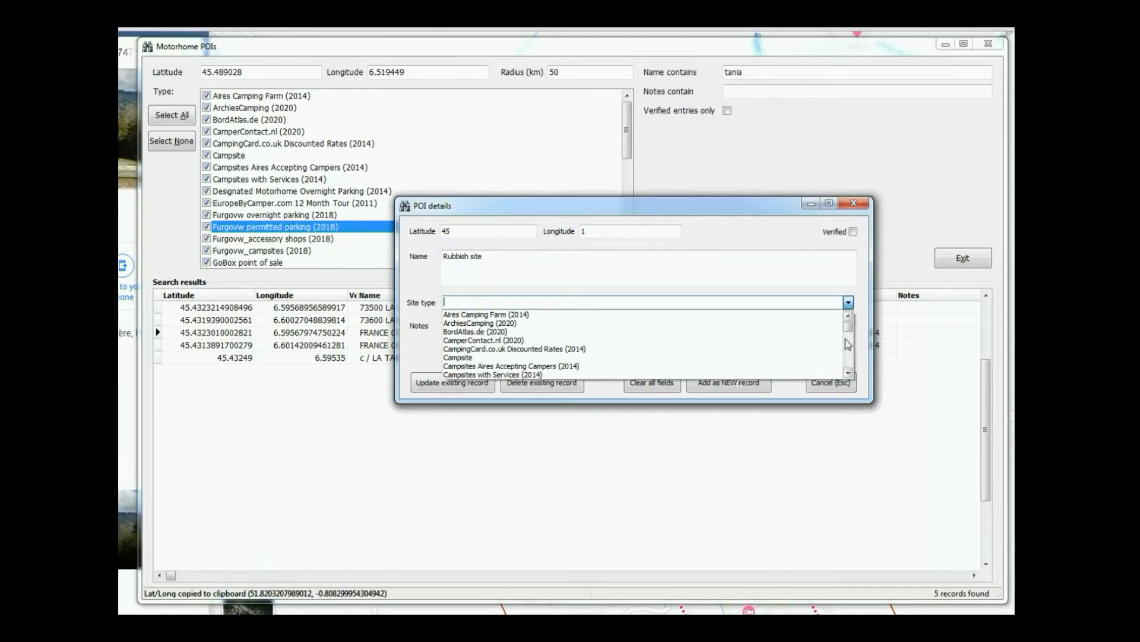
left_click_drag(849, 327, 849, 364)
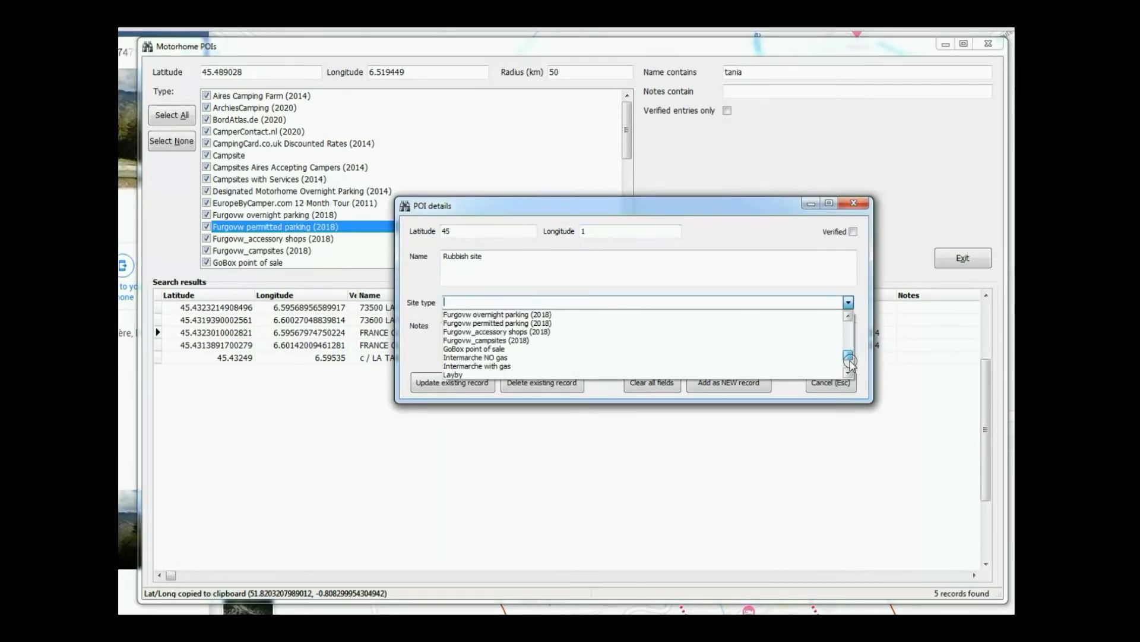
left_click(493, 303)
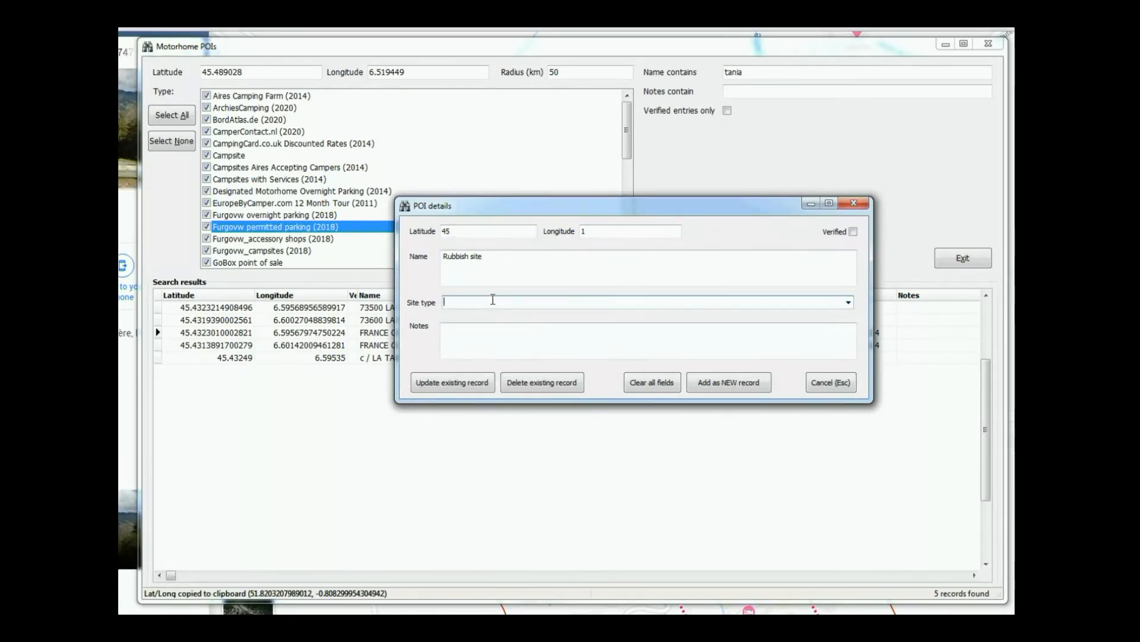
type("TEST")
left_click(467, 342)
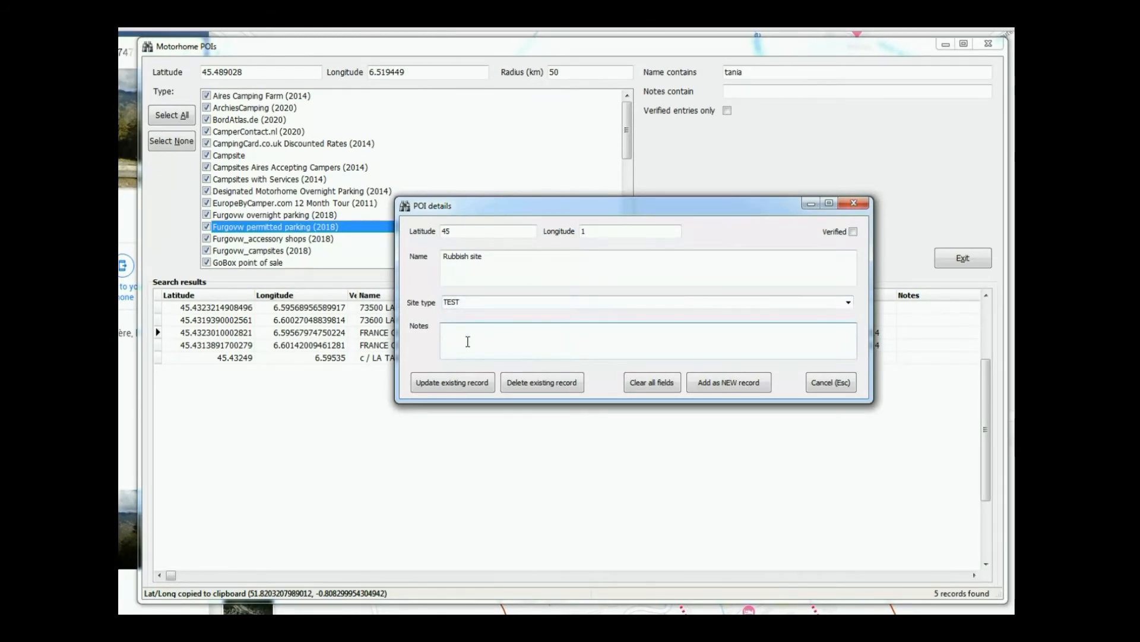
type("soe notes")
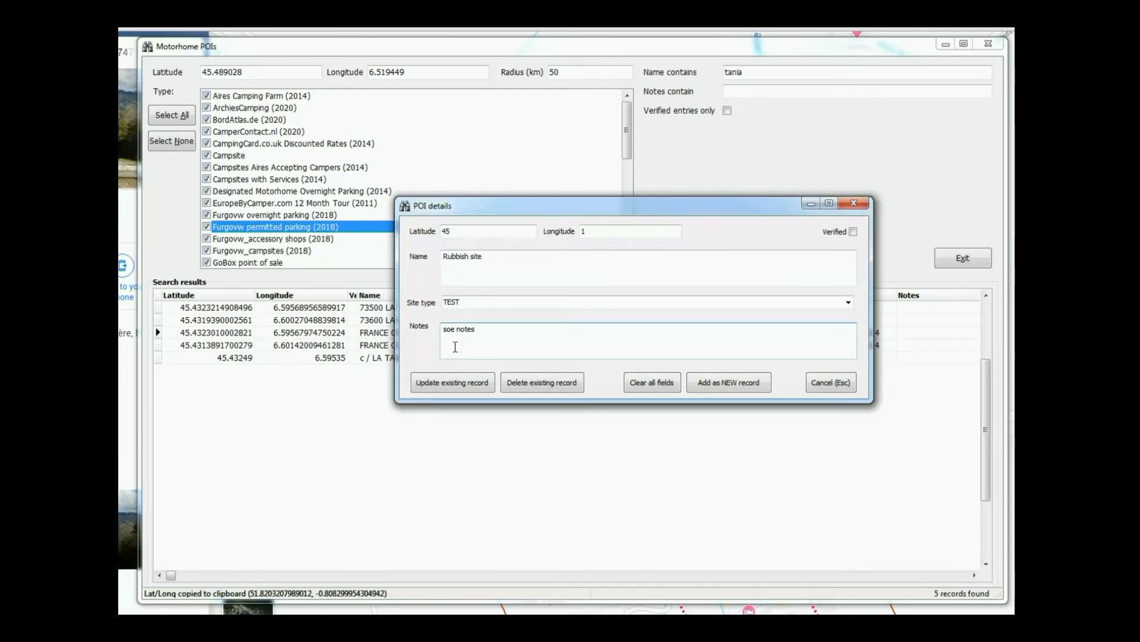
left_click(450, 330)
type("m")
- Add the Rubbish site entry as a new database record and close the POI details
left_click(738, 383)
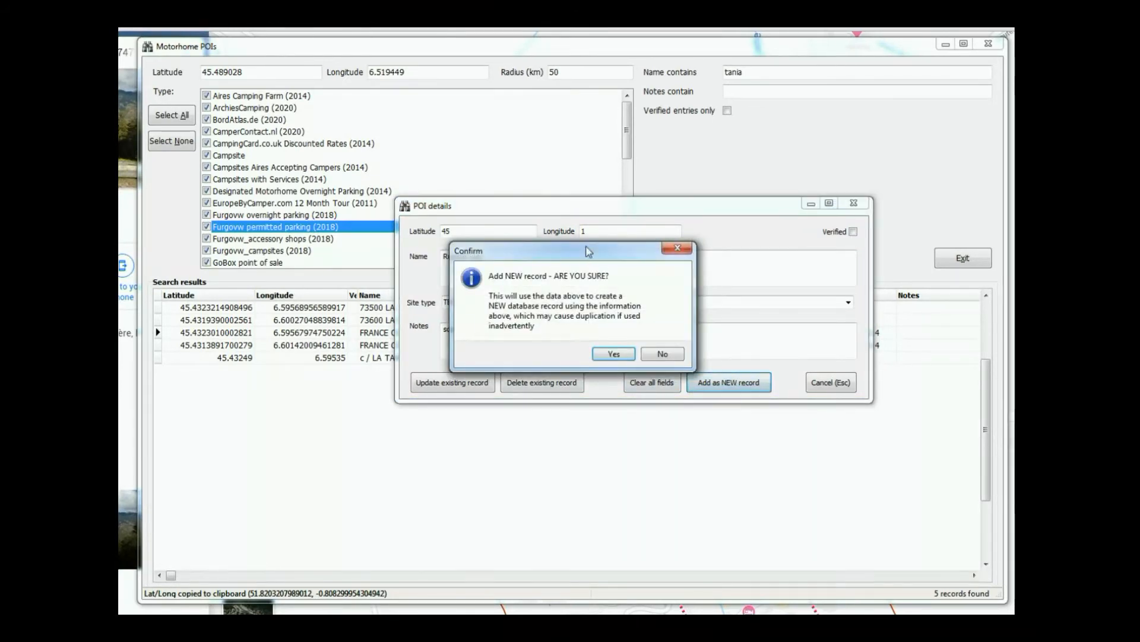
left_click(613, 355)
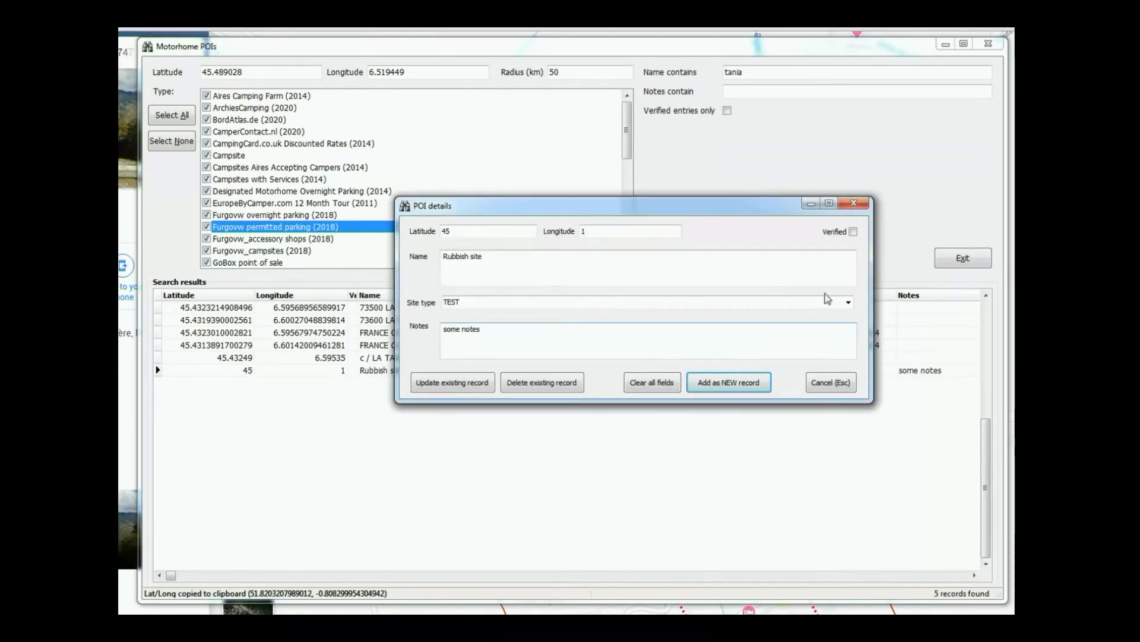
left_click(833, 383)
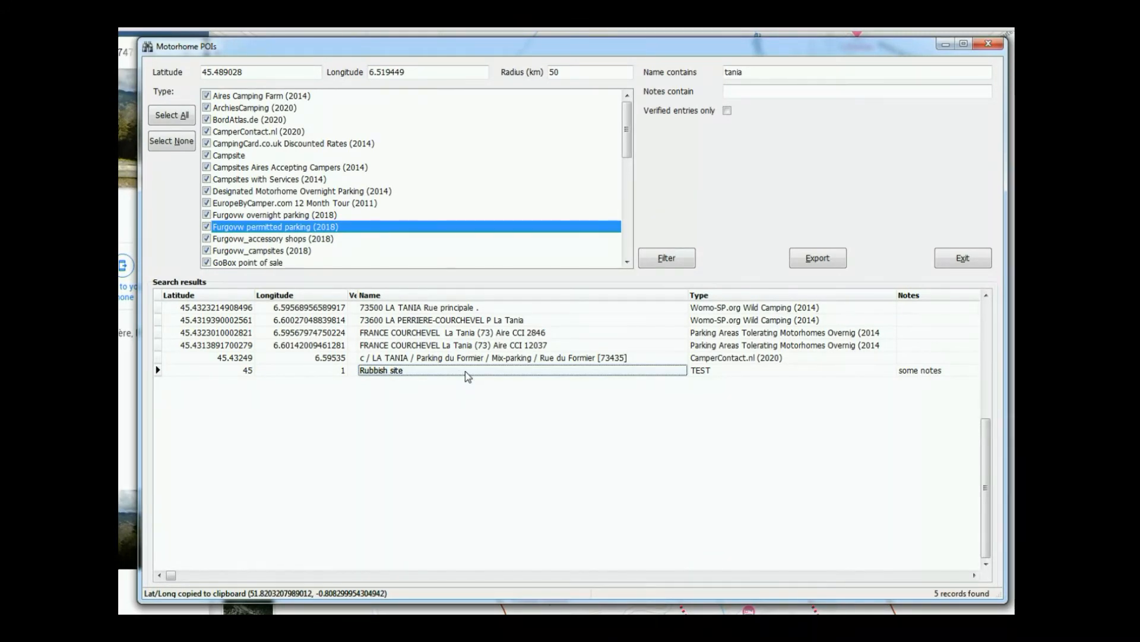
- Find the TEST type at the end of the type filter list and select it, leaving all types unticked
left_click(635, 213)
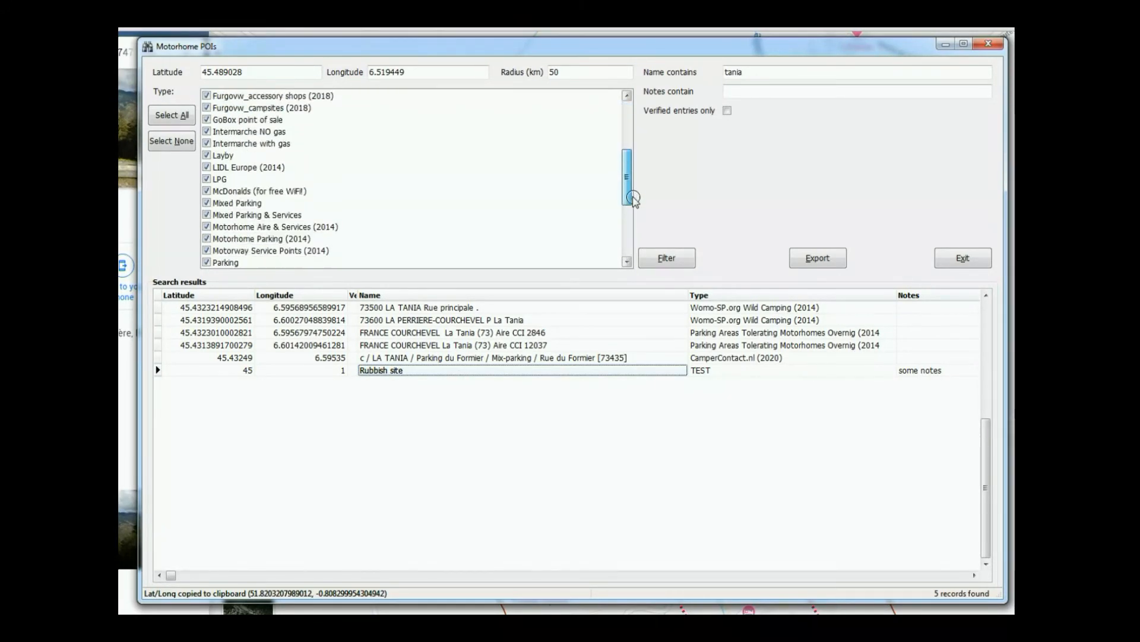
left_click_drag(635, 213, 635, 249)
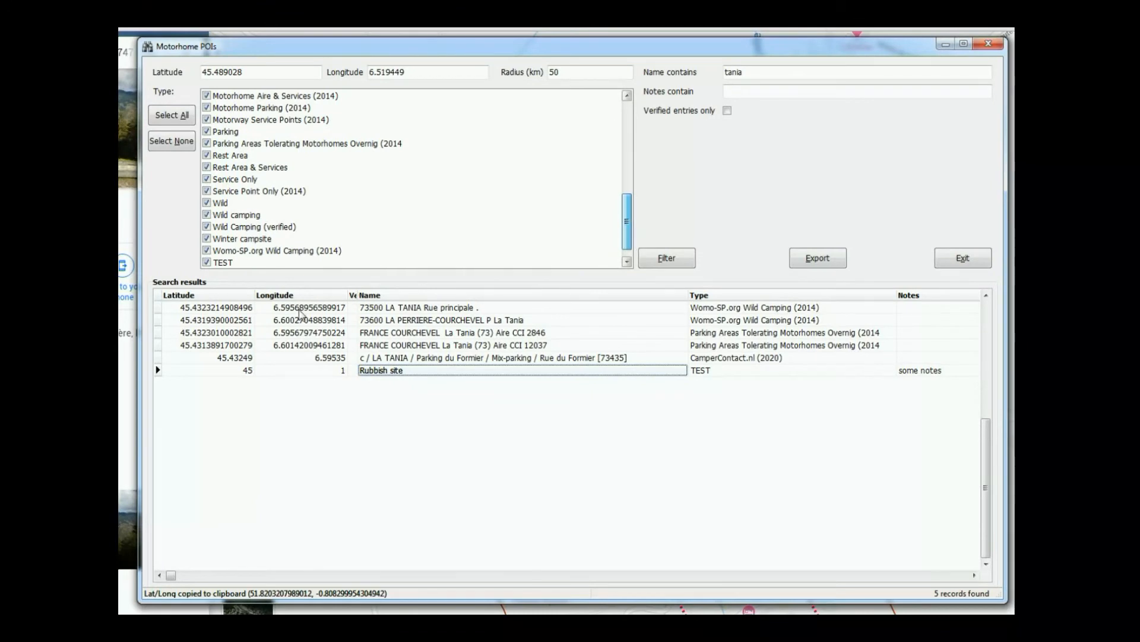
left_click(223, 264)
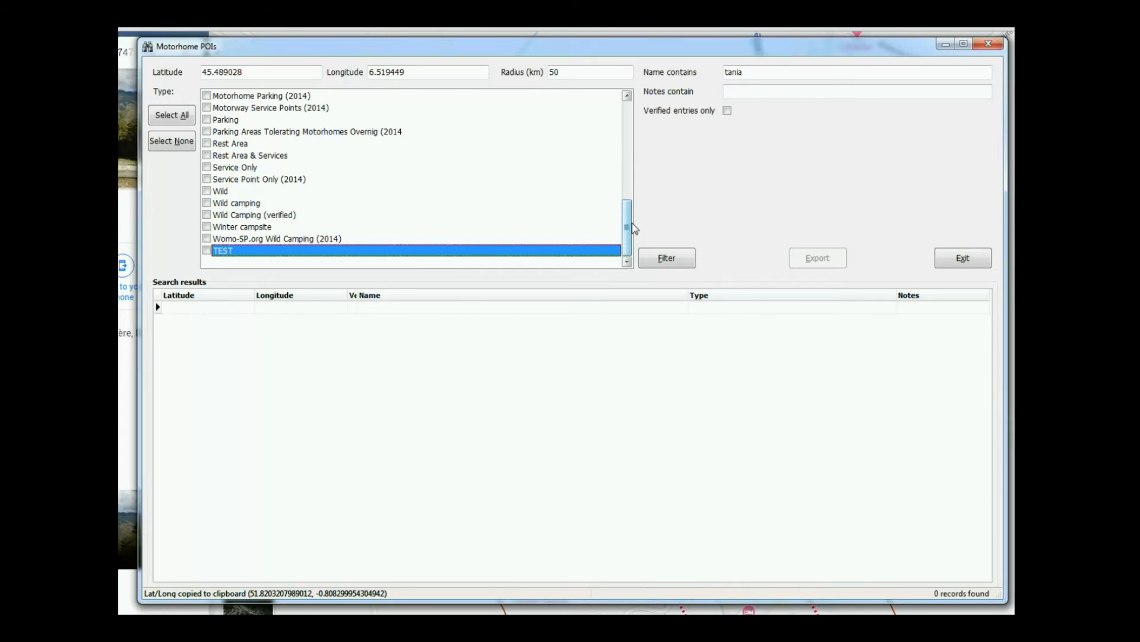
- Return to the beginning of the type list and exit Motorhome POIs, confirming the exit
scroll(618, 220, "up", 10)
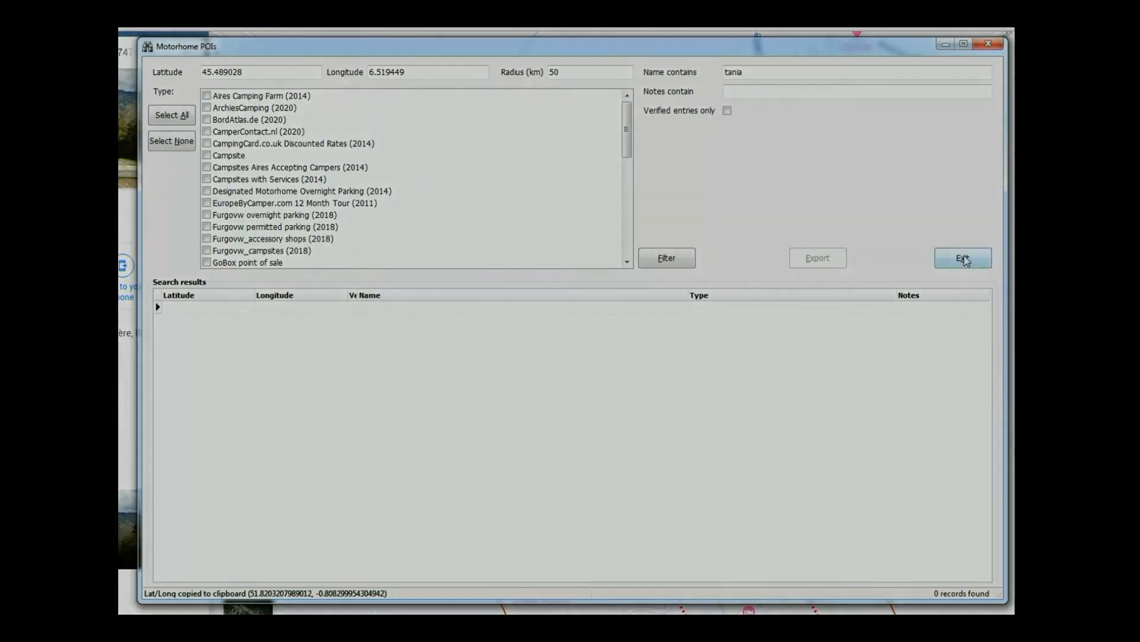
left_click(963, 260)
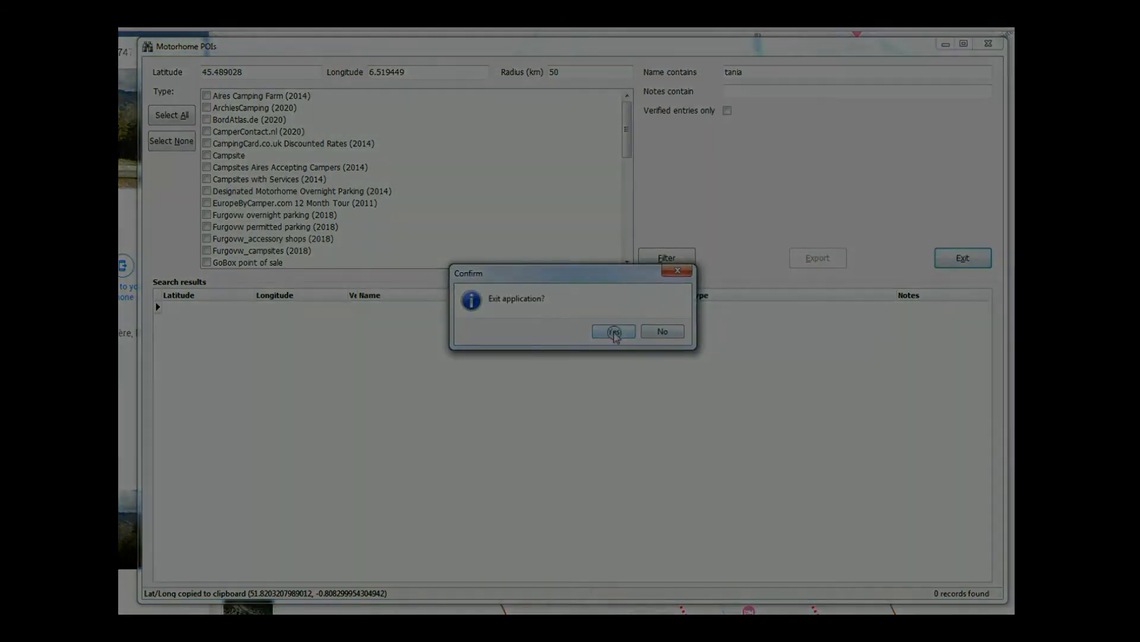
left_click(611, 331)
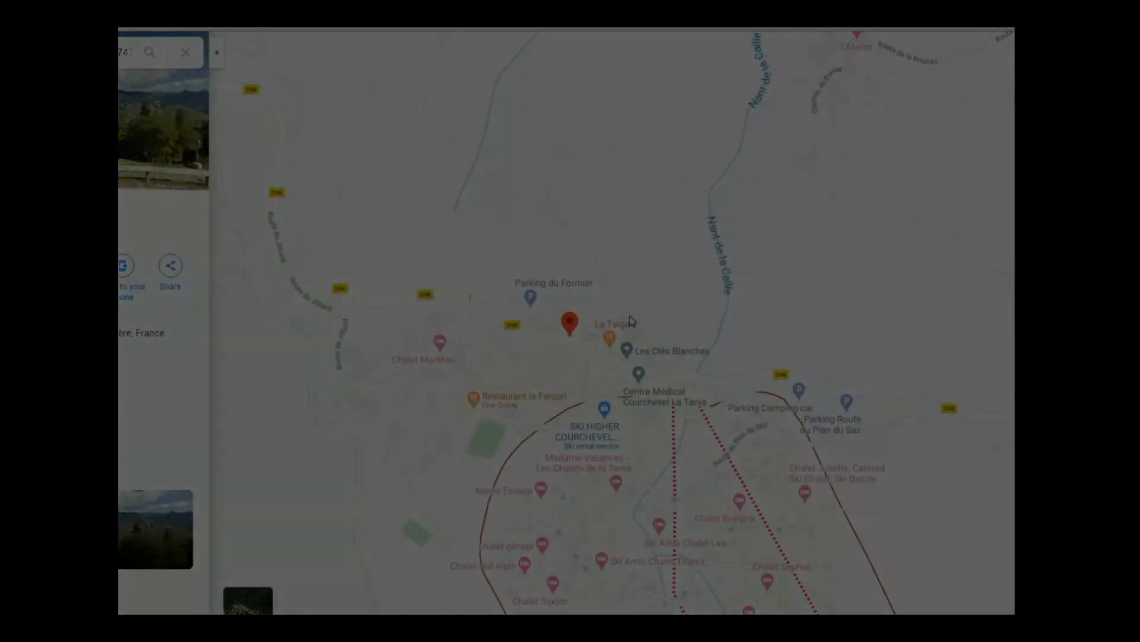